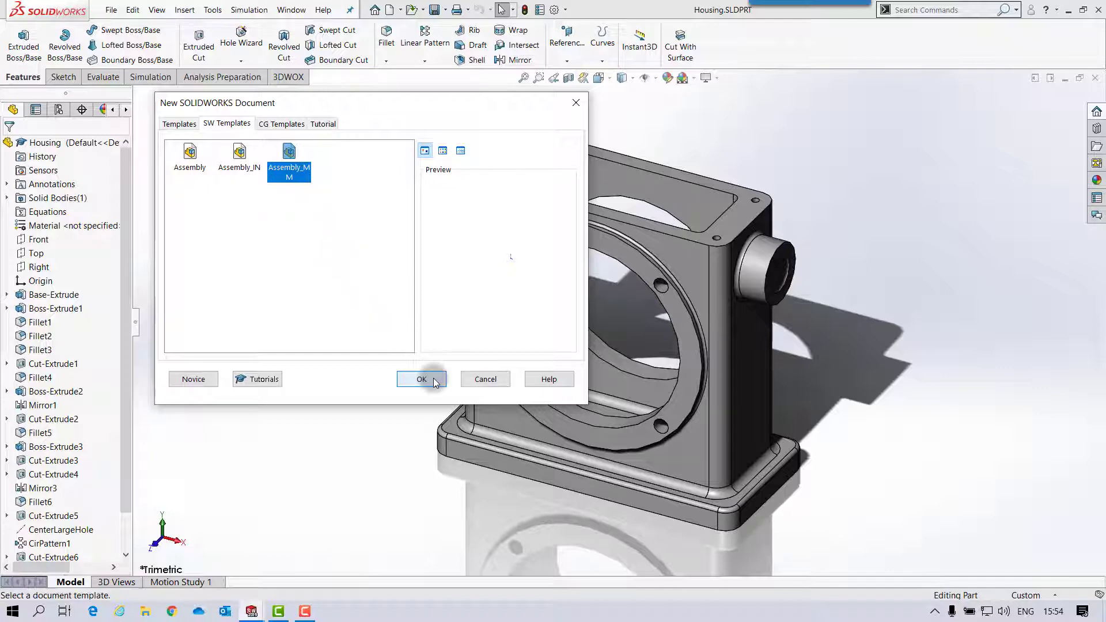
# Step: Create a new assembly from the Assembly_MM template and place the Housing part at the origin with graphics preview enabled
pyautogui.click(421, 379)
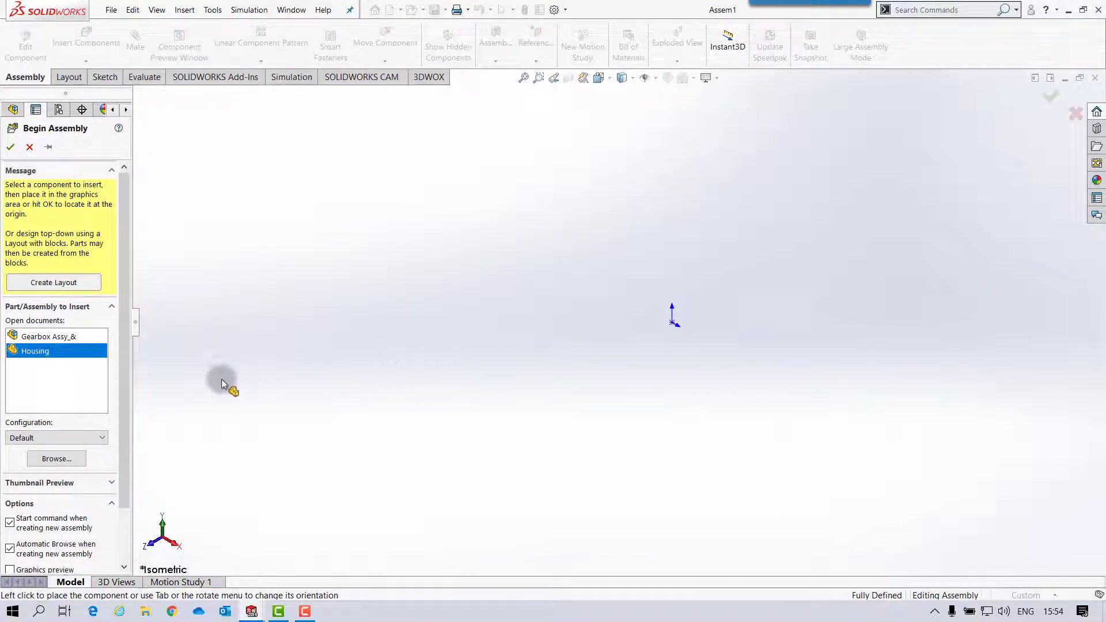
pyautogui.scroll(-1, 130, 412)
pyautogui.scroll(-1, 131, 414)
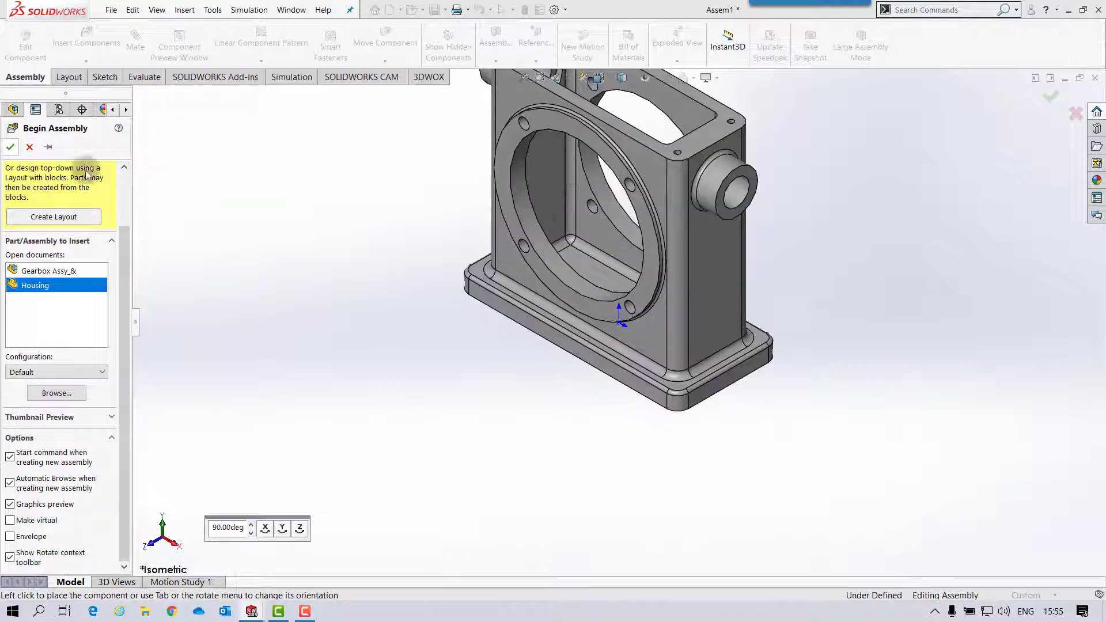
pyautogui.click(12, 148)
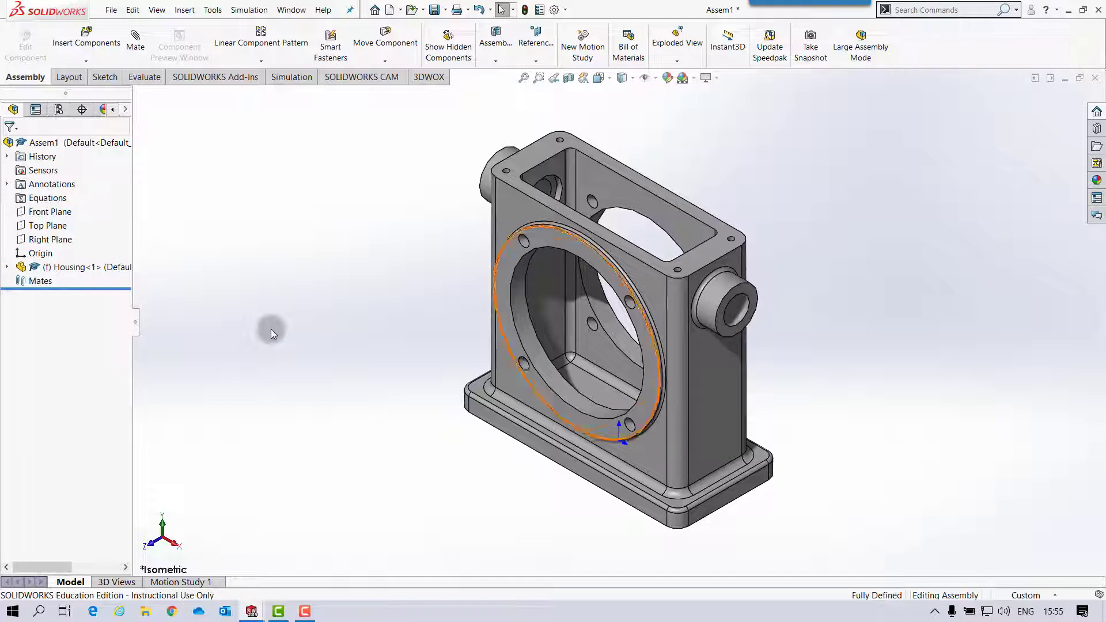
# Step: Switch to File Explorer and insert Cover Plate, Cover_Pl&Lug, Offset Shaft, Worm Gear Shaft and Worm Gear from the Gearbox Assy folder into the assembly
pyautogui.click(147, 613)
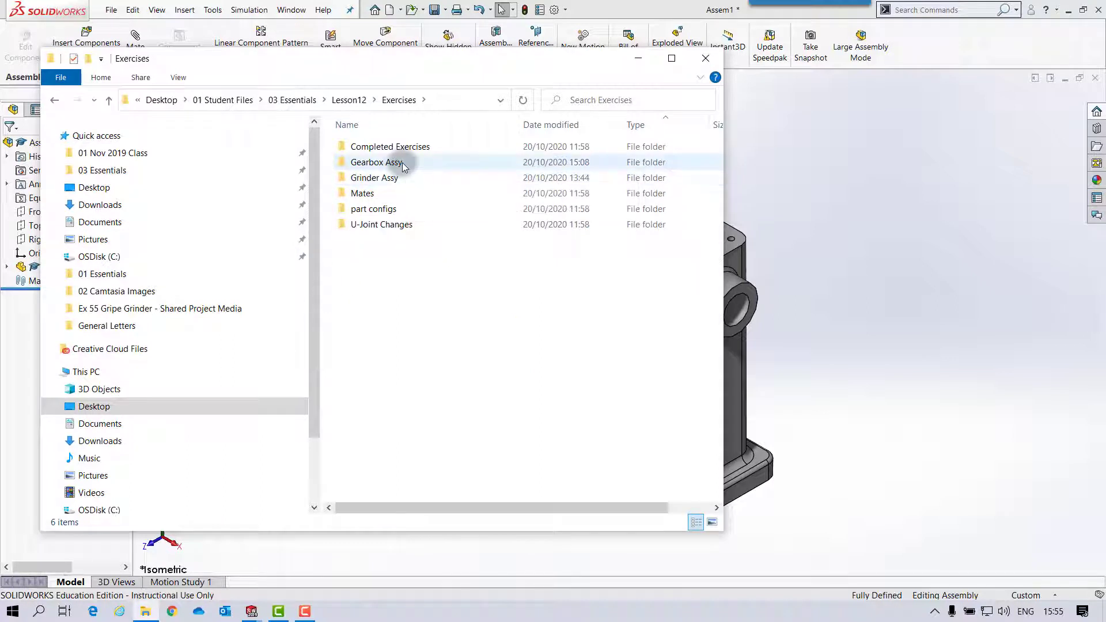
pyautogui.doubleClick(402, 163)
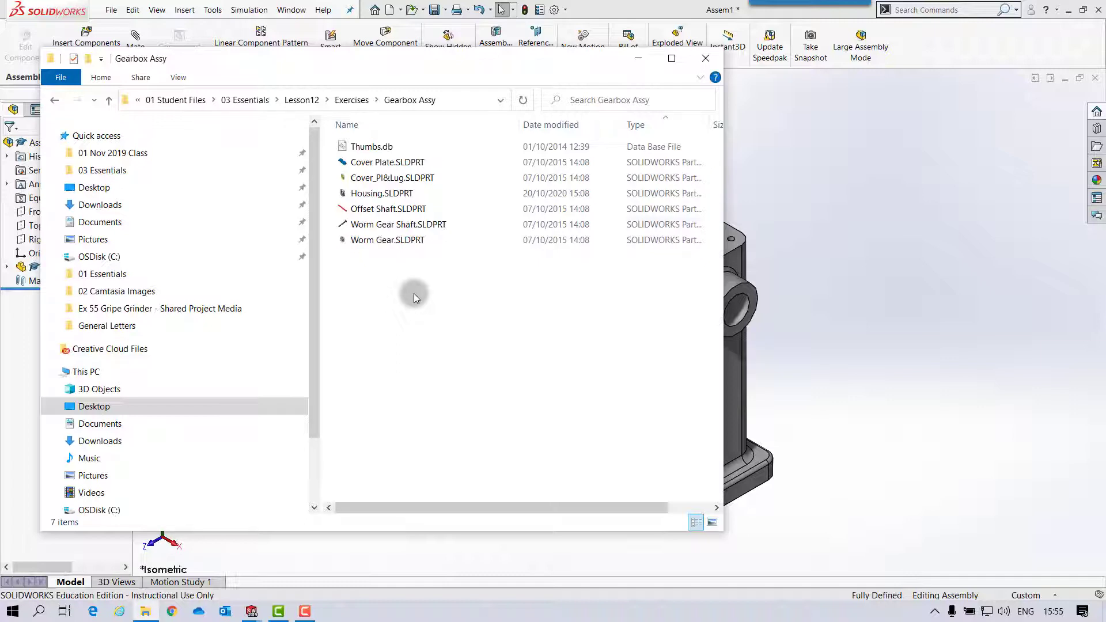
pyautogui.click(396, 163)
pyautogui.moveTo(396, 163); pyautogui.dragTo(916, 234)
pyautogui.moveTo(427, 180); pyautogui.dragTo(877, 422)
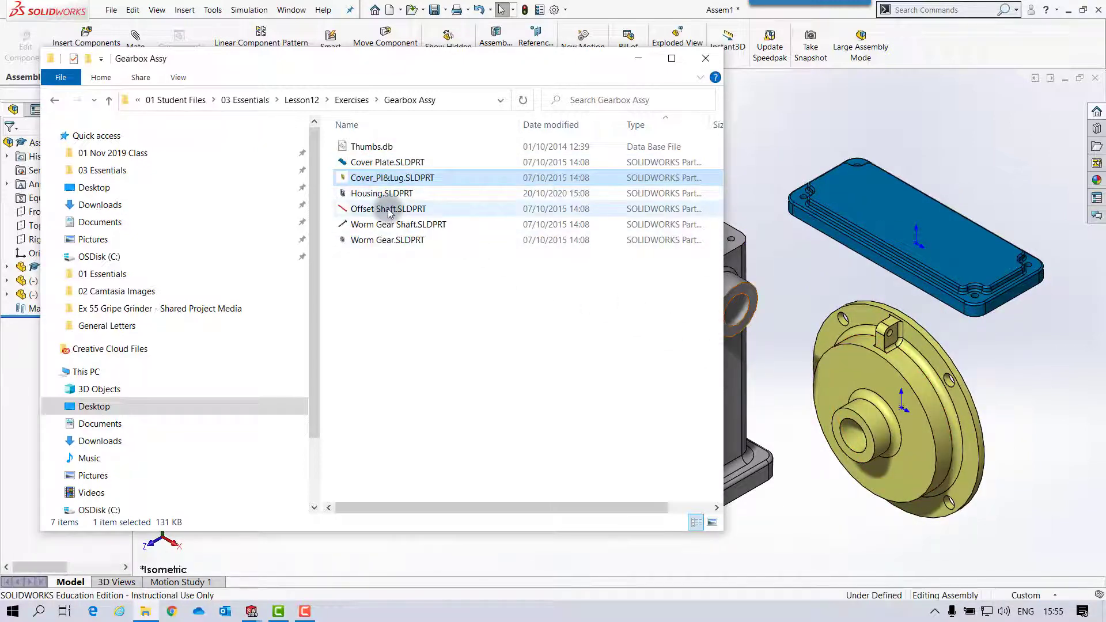
pyautogui.moveTo(390, 212); pyautogui.dragTo(969, 530)
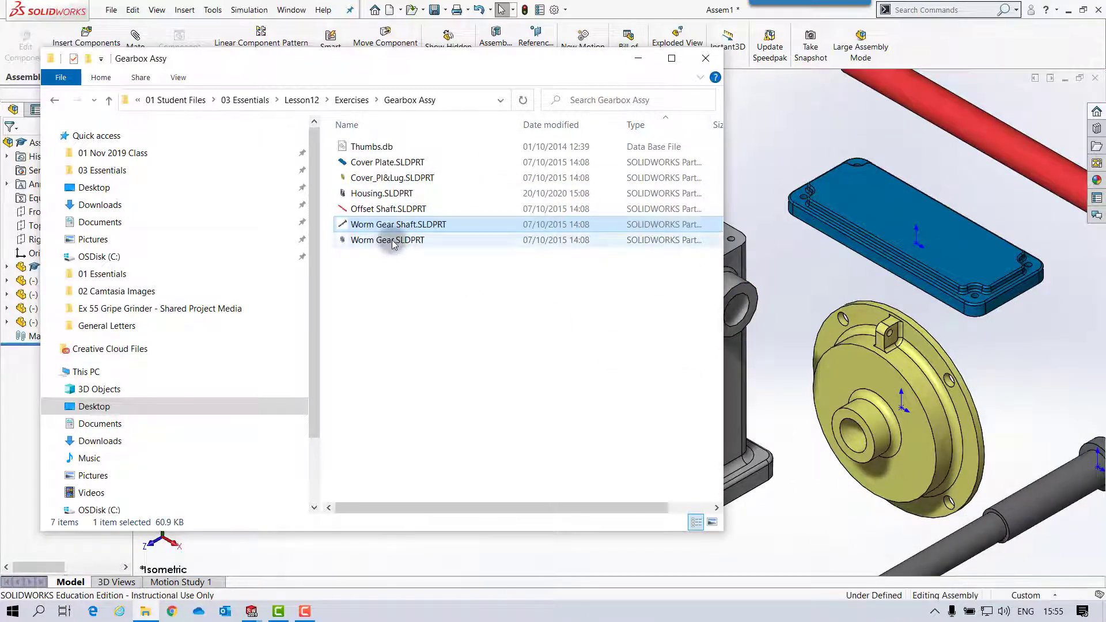
pyautogui.moveTo(383, 241); pyautogui.dragTo(1035, 364)
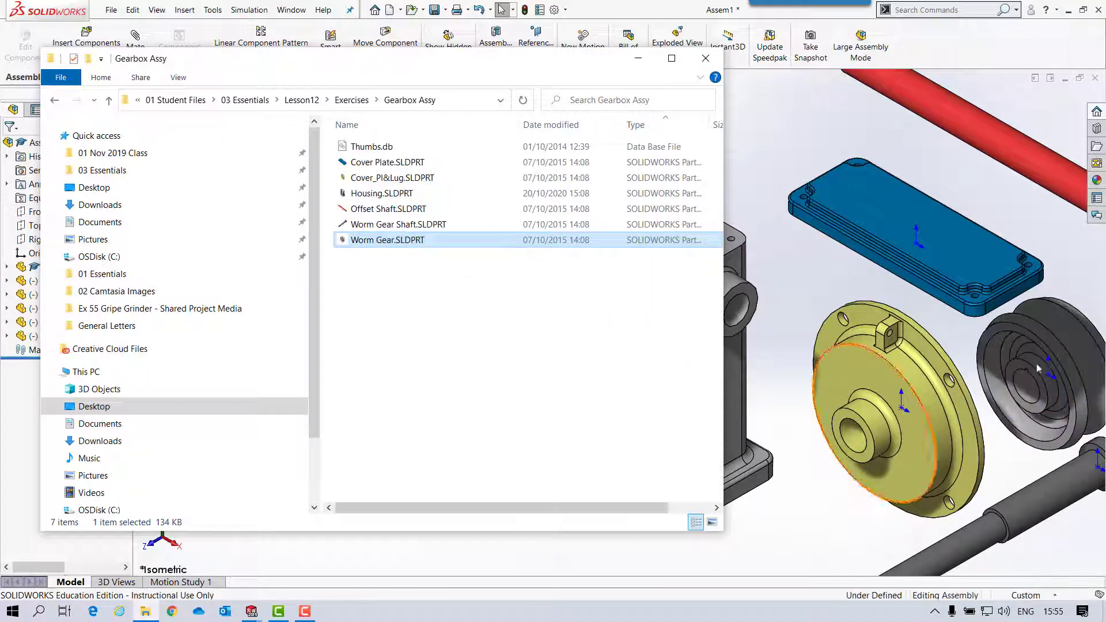
pyautogui.click(705, 58)
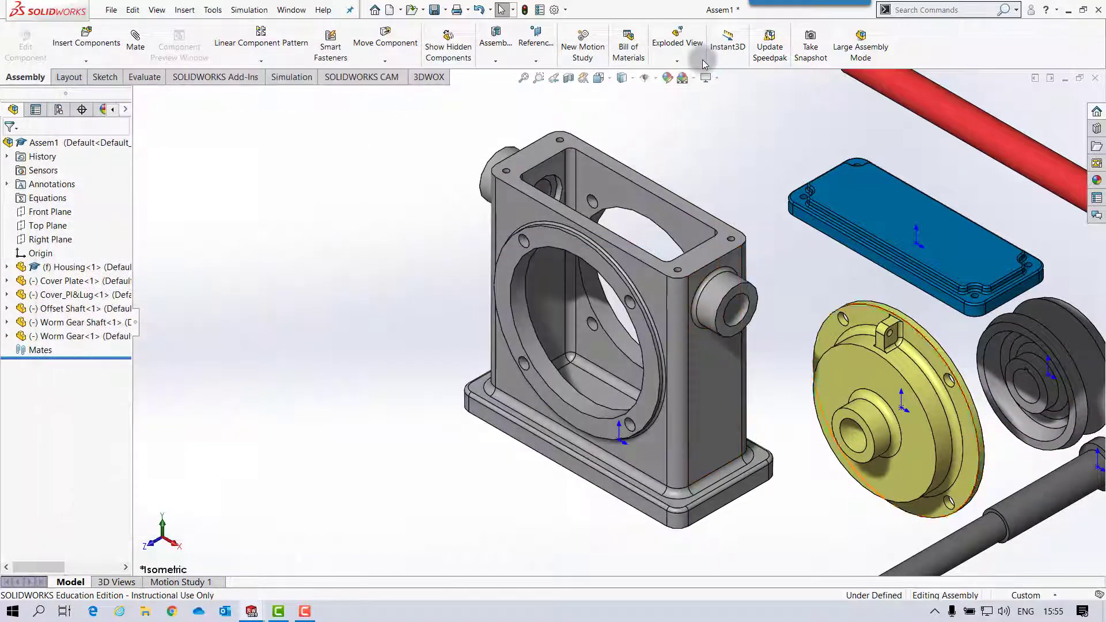
# Step: Move the blue Cover Plate above the open top of the Housing
pyautogui.press('f')
pyautogui.press('z')
pyautogui.press('f')
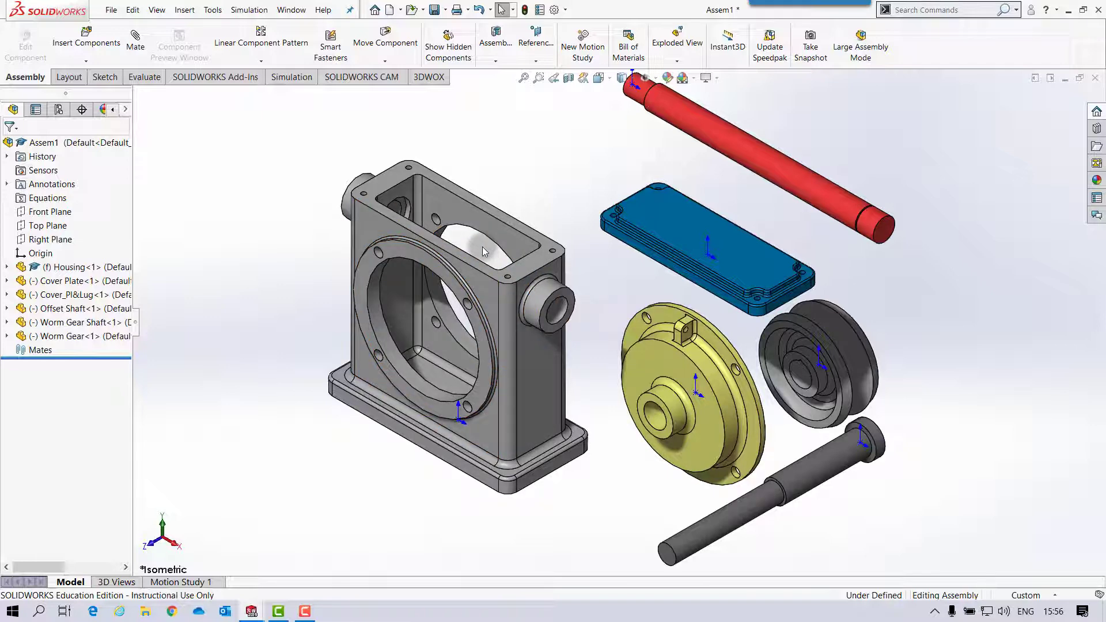
pyautogui.moveTo(678, 244); pyautogui.dragTo(506, 159)
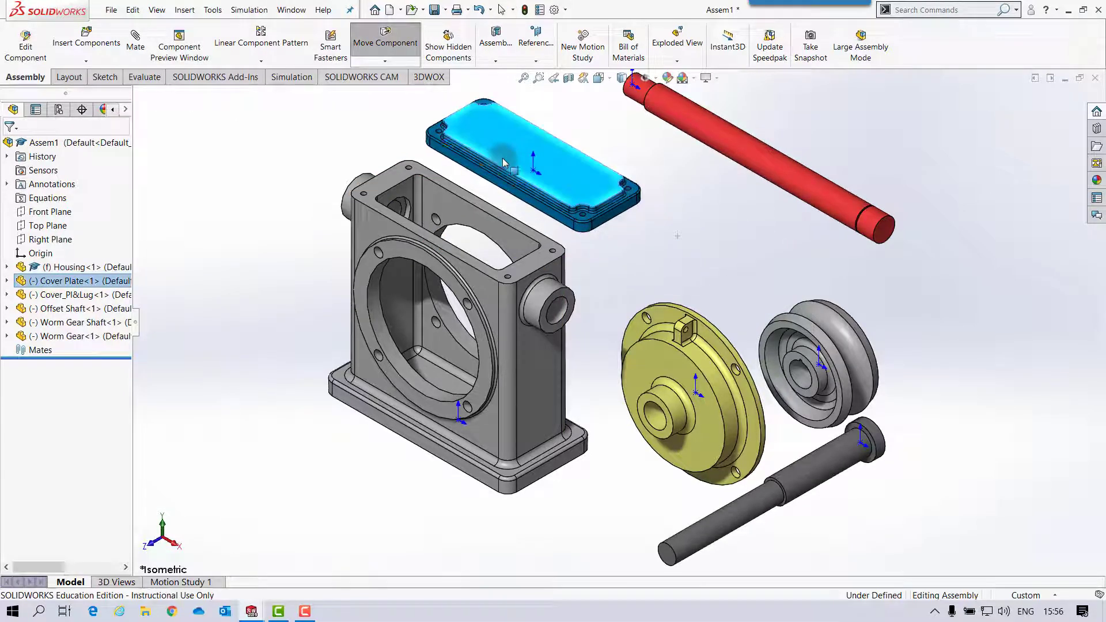
pyautogui.click(305, 143)
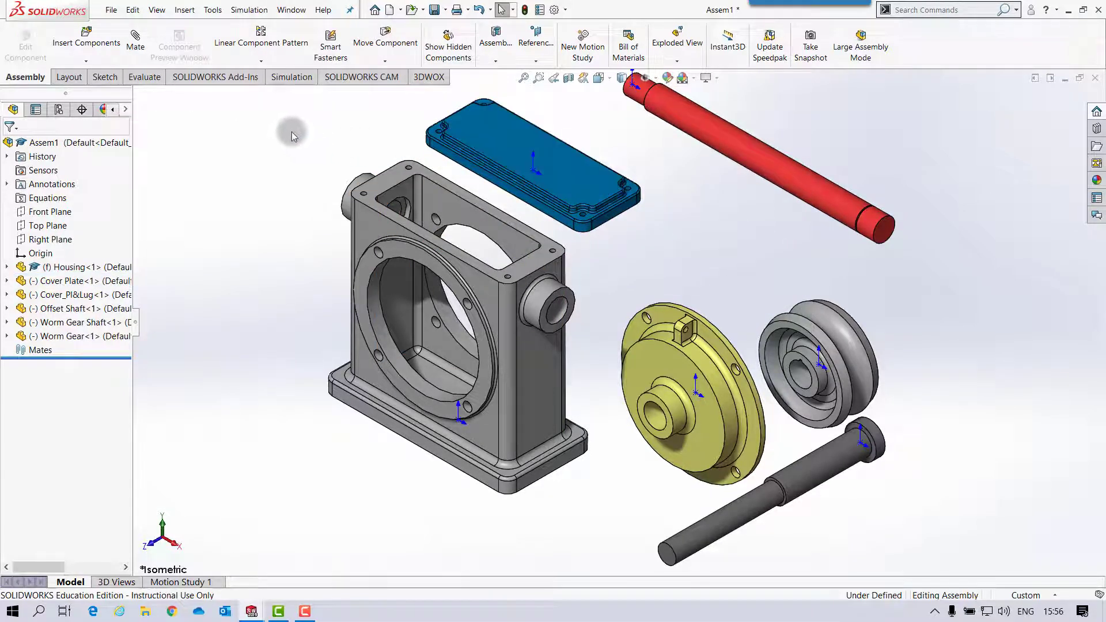
# Step: Add a coincident mate between the Housing's rear-left top hole edge and the matching corner hole edge on the Cover Plate's underside
pyautogui.click(136, 43)
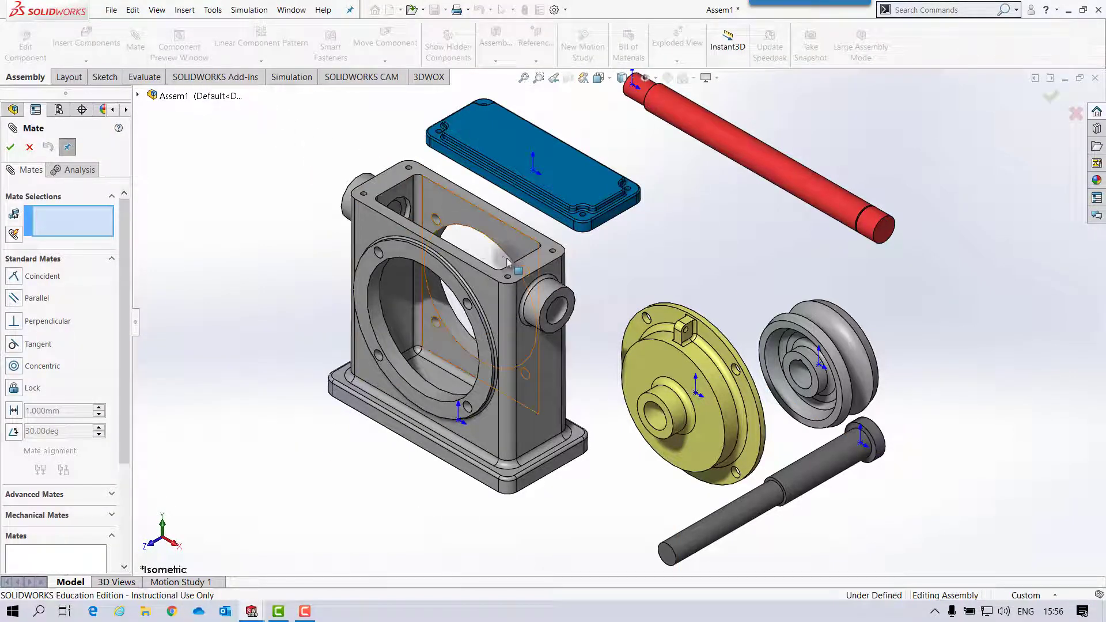
pyautogui.scroll(-2, 511, 265)
pyautogui.scroll(-1, 510, 265)
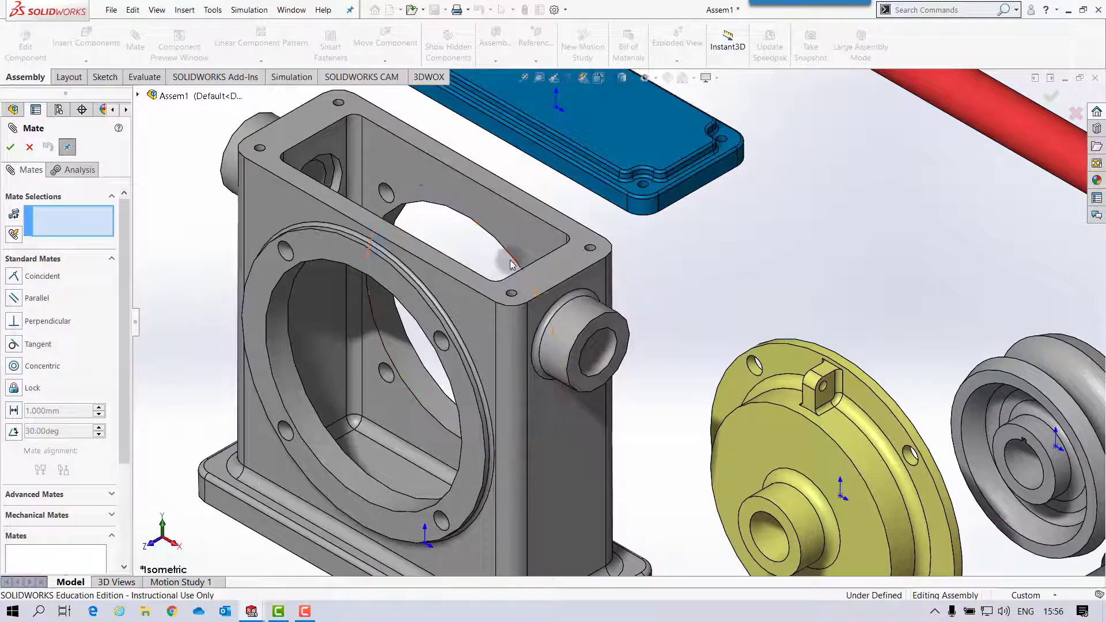
pyautogui.click(338, 104)
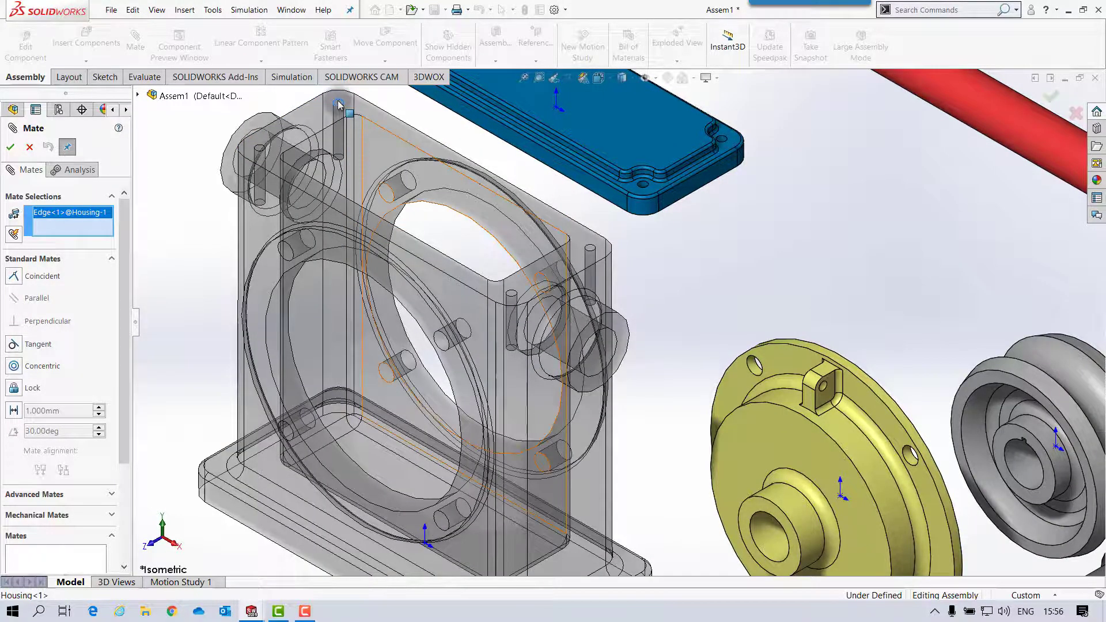
pyautogui.press('f')
pyautogui.moveTo(338, 102); pyautogui.dragTo(345, 104, button='middle')
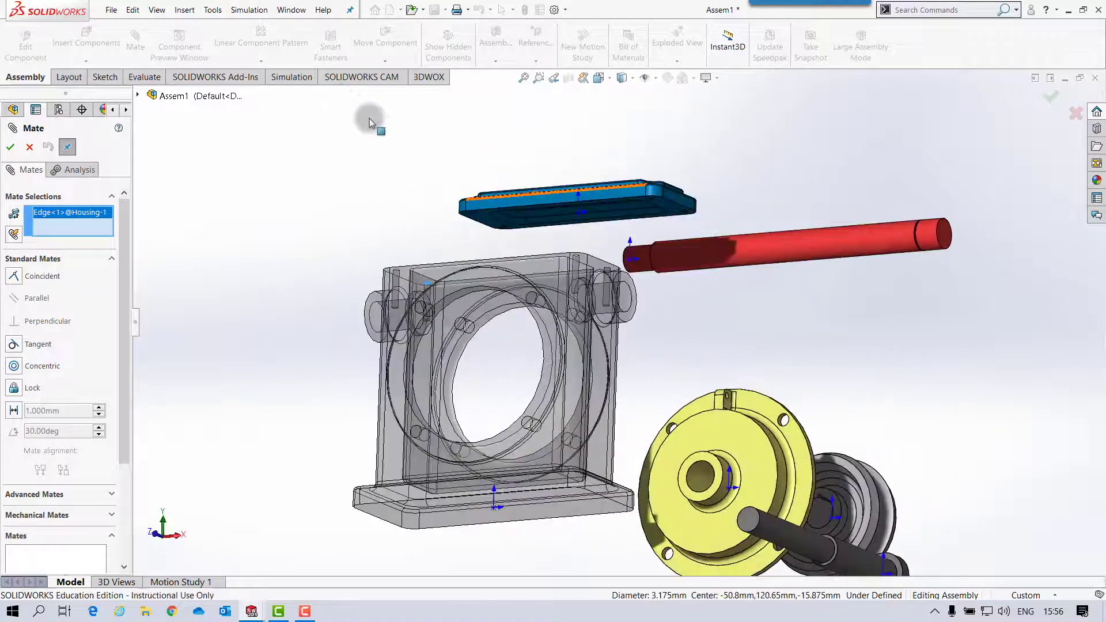
pyautogui.scroll(-2, 519, 212)
pyautogui.scroll(-3, 535, 213)
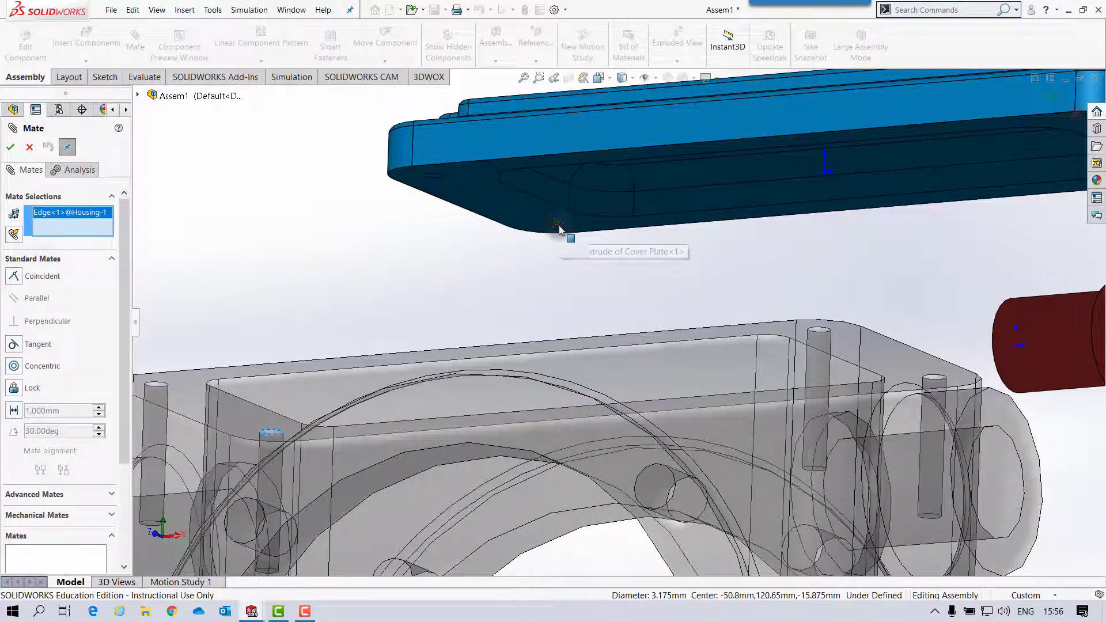
pyautogui.click(558, 227)
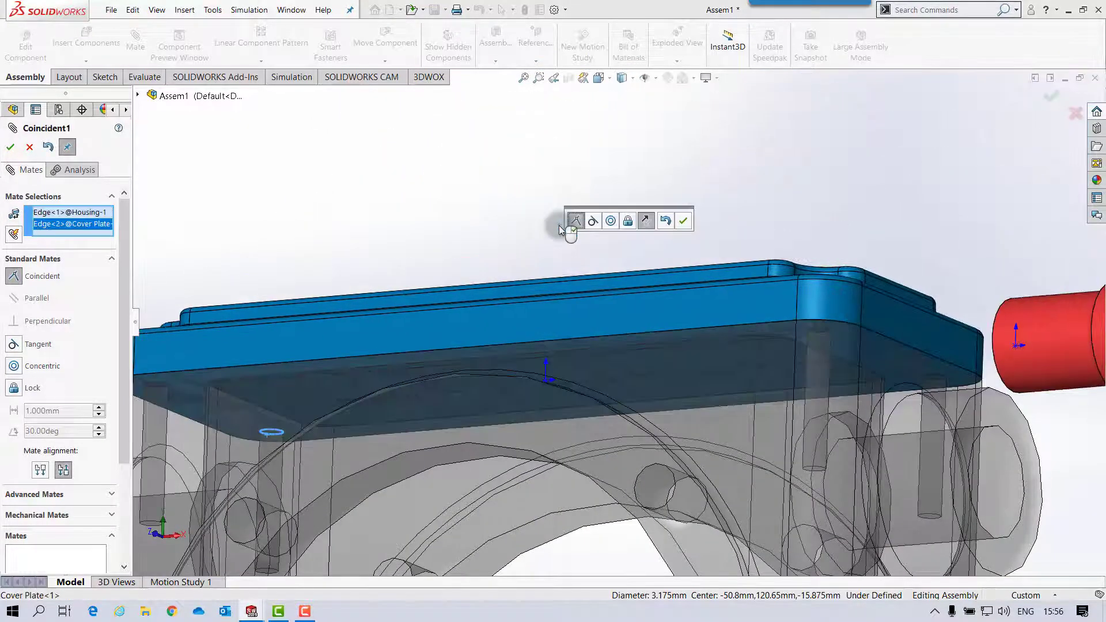
pyautogui.click(683, 220)
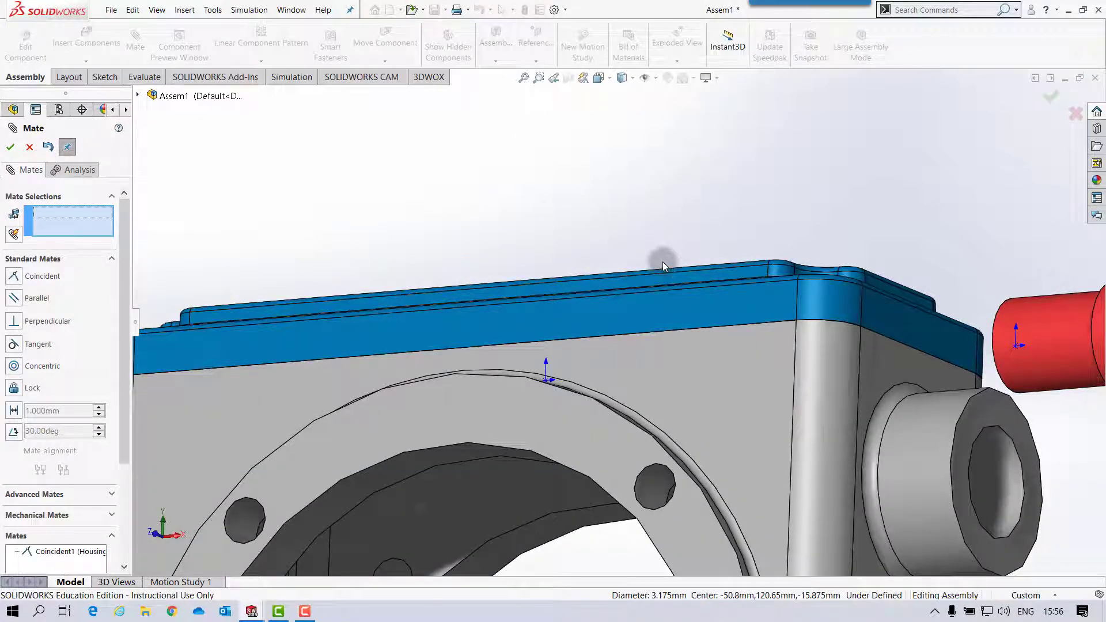
# Step: Swing the Cover Plate aside and mate its diagonally opposite underside hole edge coincident with the Housing's front-right top hole edge
pyautogui.hotkey('ctrl', '7')
pyautogui.moveTo(559, 288); pyautogui.dragTo(578, 239)
pyautogui.scroll(-4, 576, 234)
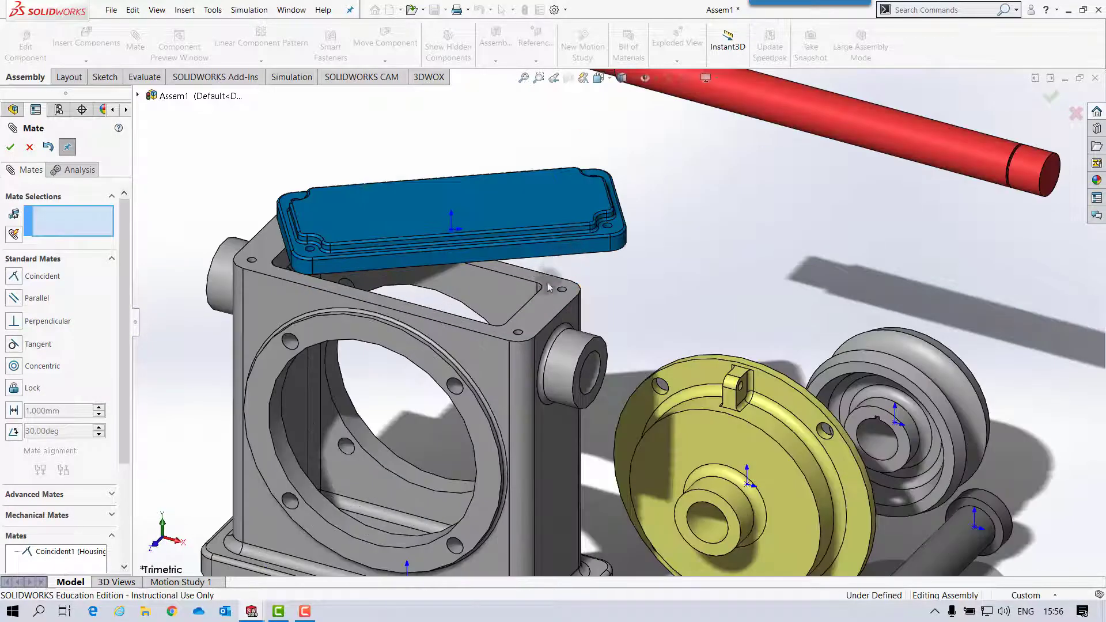
pyautogui.click(518, 334)
pyautogui.moveTo(519, 334); pyautogui.dragTo(592, 271, button='middle')
pyautogui.scroll(-3, 593, 271)
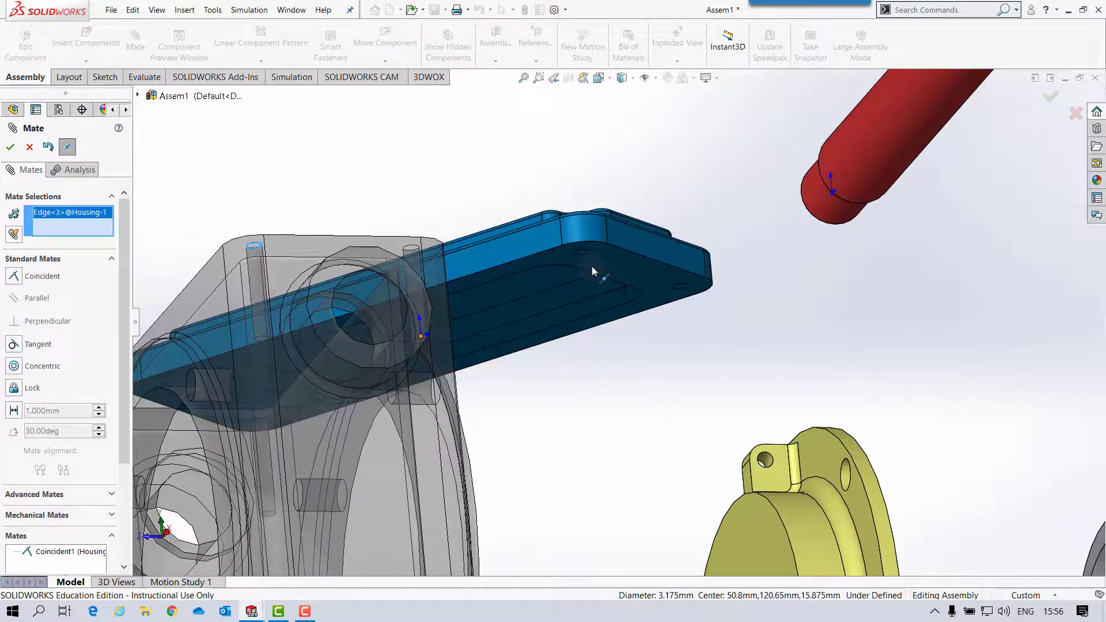
pyautogui.click(587, 253)
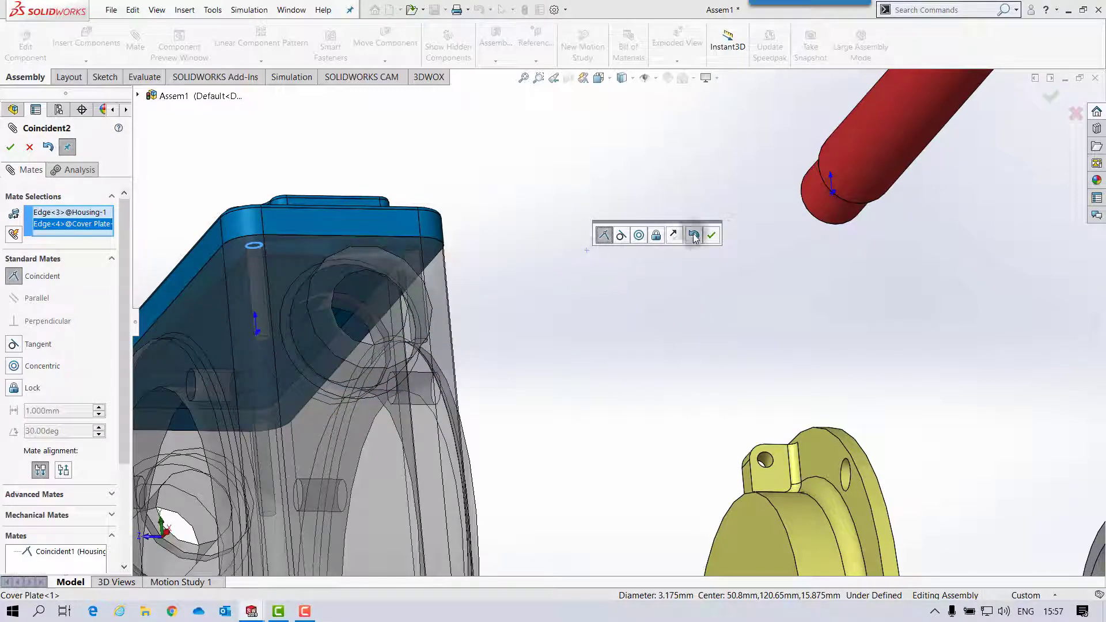
pyautogui.click(717, 230)
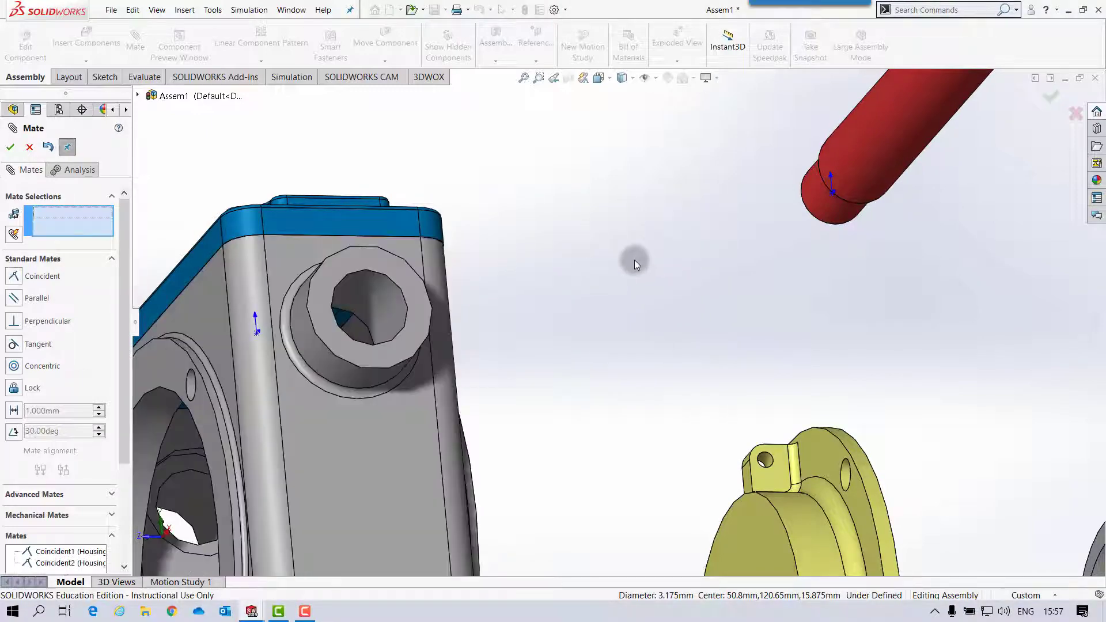
# Step: Move the yellow Cover_Pl&Lug up behind the Housing and finish the Mate command
pyautogui.hotkey('ctrl', '7')
pyautogui.scroll(-3, 609, 368)
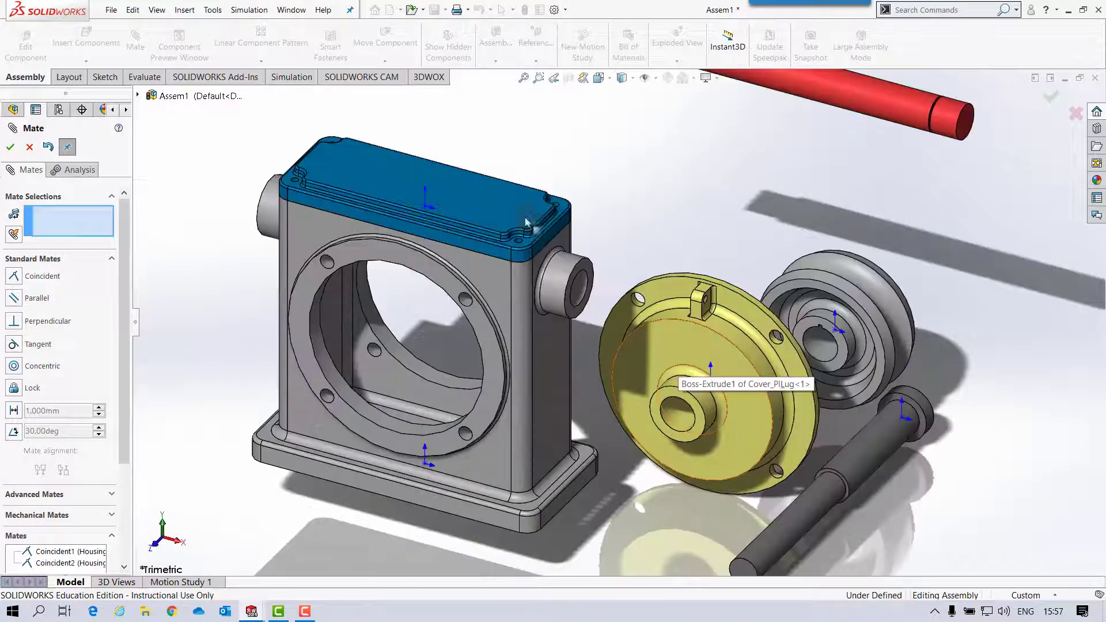
pyautogui.moveTo(682, 342); pyautogui.dragTo(591, 144)
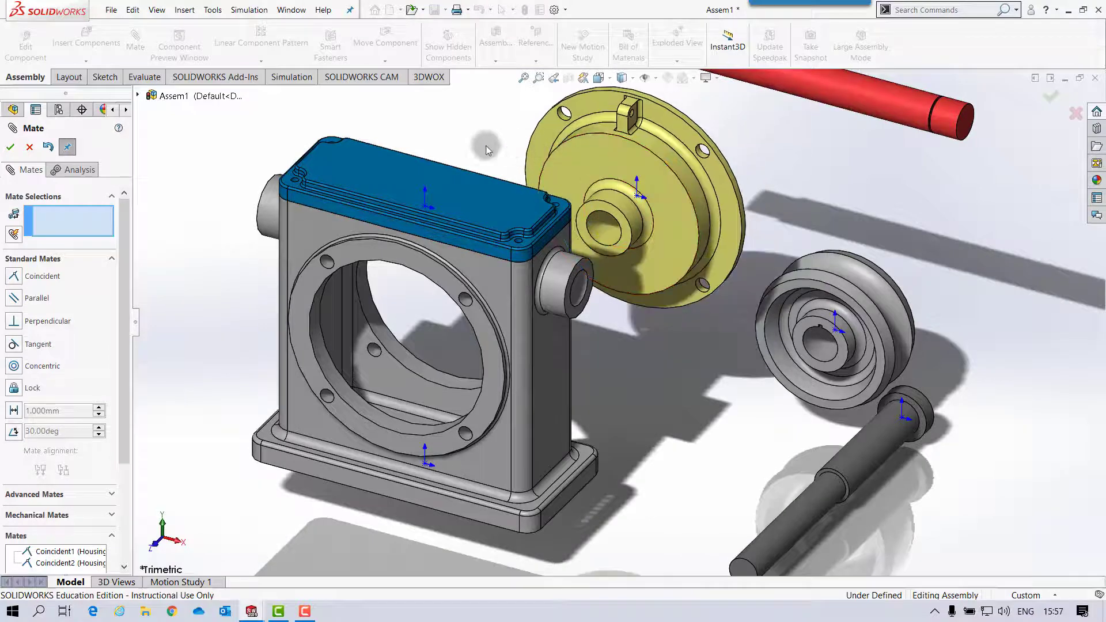
pyautogui.click(9, 149)
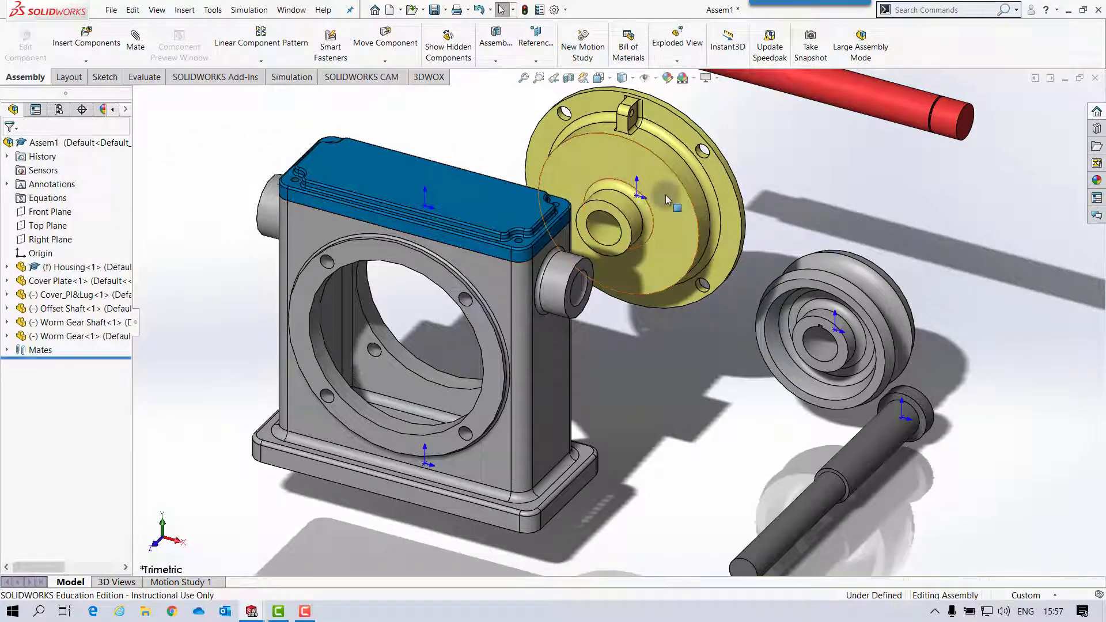
# Step: Add a second copy of Cover_Pl&Lug to the assembly and move the original in front of the worm gear beside the Housing
pyautogui.keyDown('ctrl'); pyautogui.moveTo(660, 191); pyautogui.dragTo(946, 230); pyautogui.keyUp('ctrl')
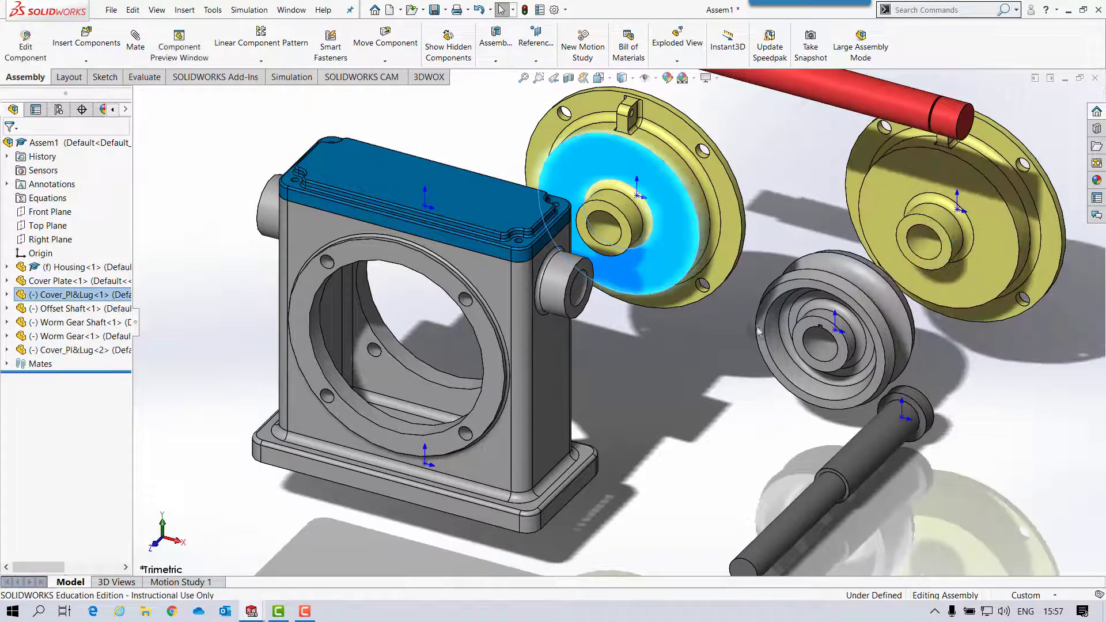
pyautogui.click(713, 351)
pyautogui.moveTo(678, 237); pyautogui.dragTo(753, 460)
pyautogui.scroll(-3, 662, 323)
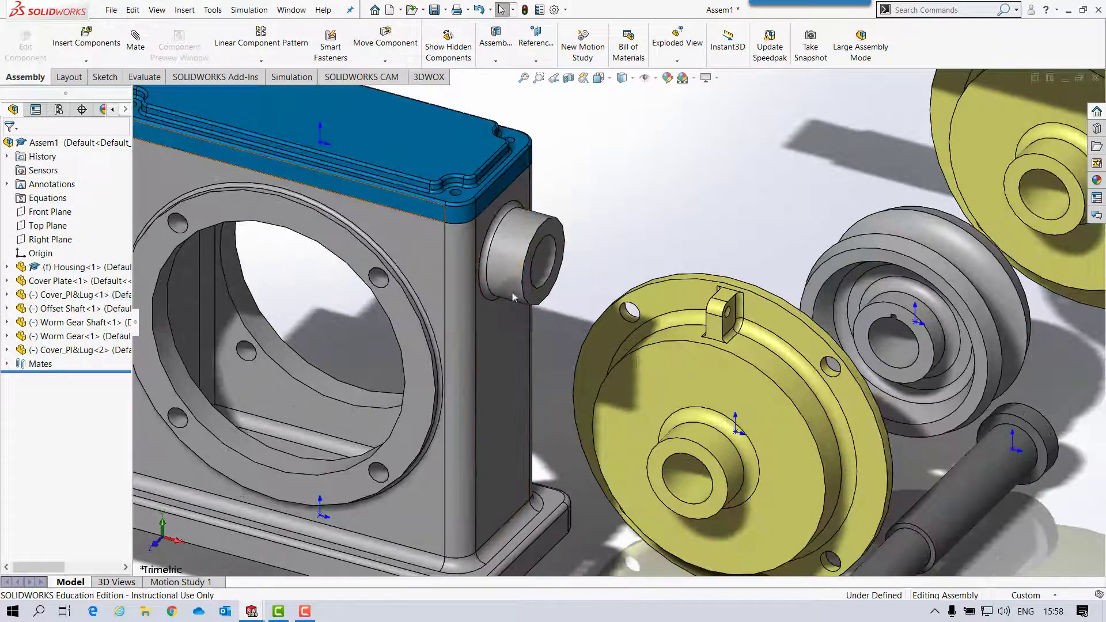
# Step: Add a coincident mate between the first Cover_Pl&Lug's upper-left hole edge and the upper-left hole edge on the Housing's front flange
pyautogui.click(136, 43)
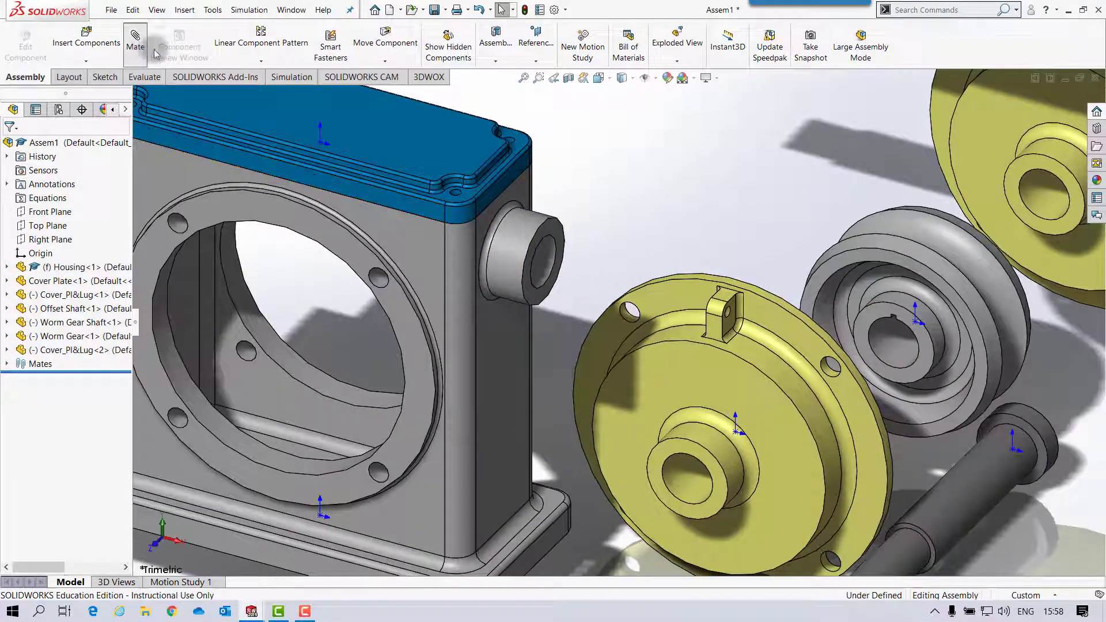
pyautogui.click(626, 309)
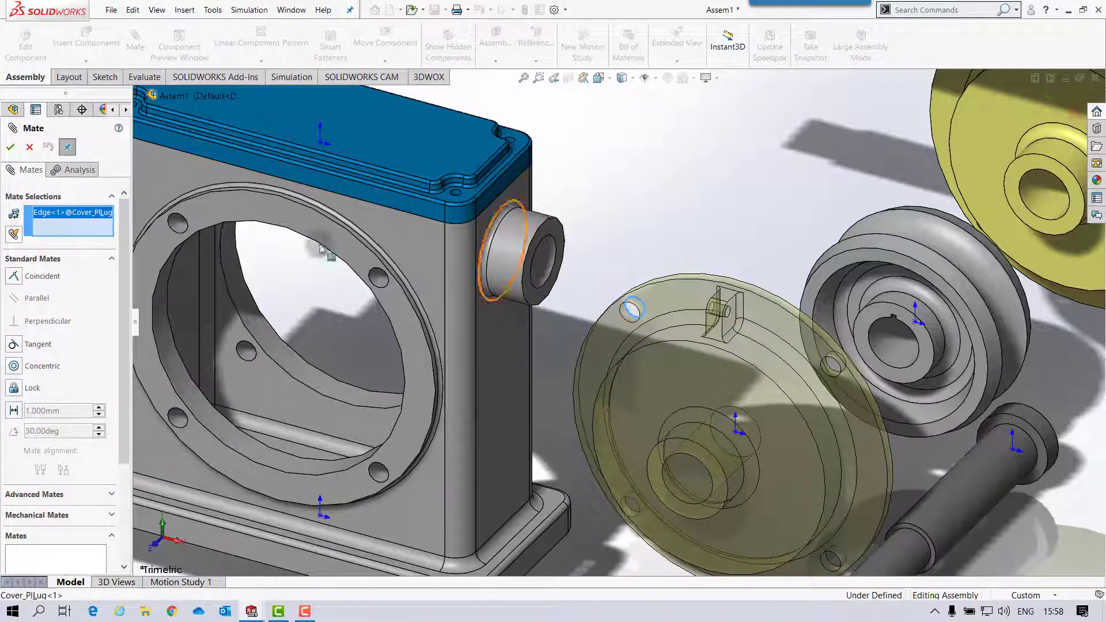
pyautogui.click(176, 218)
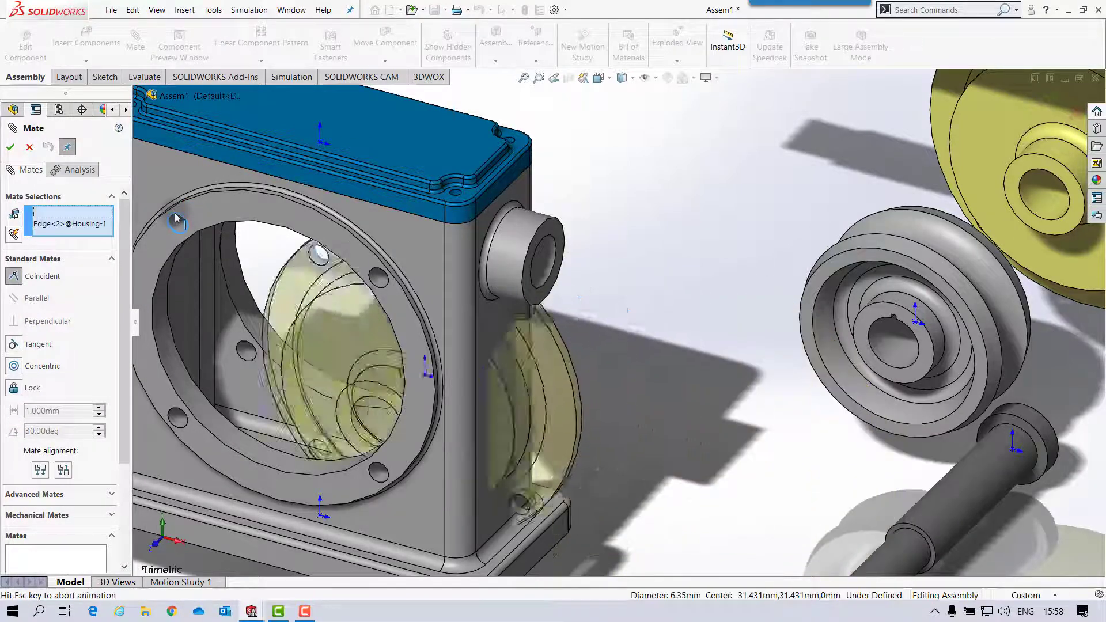
pyautogui.click(163, 201)
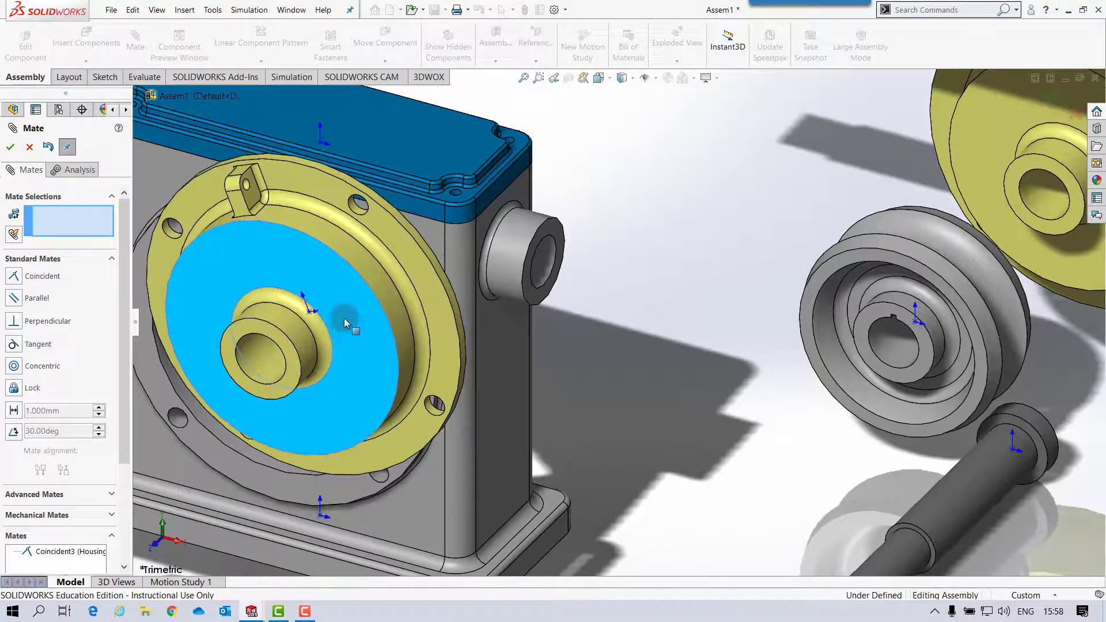
pyautogui.scroll(-3, 349, 320)
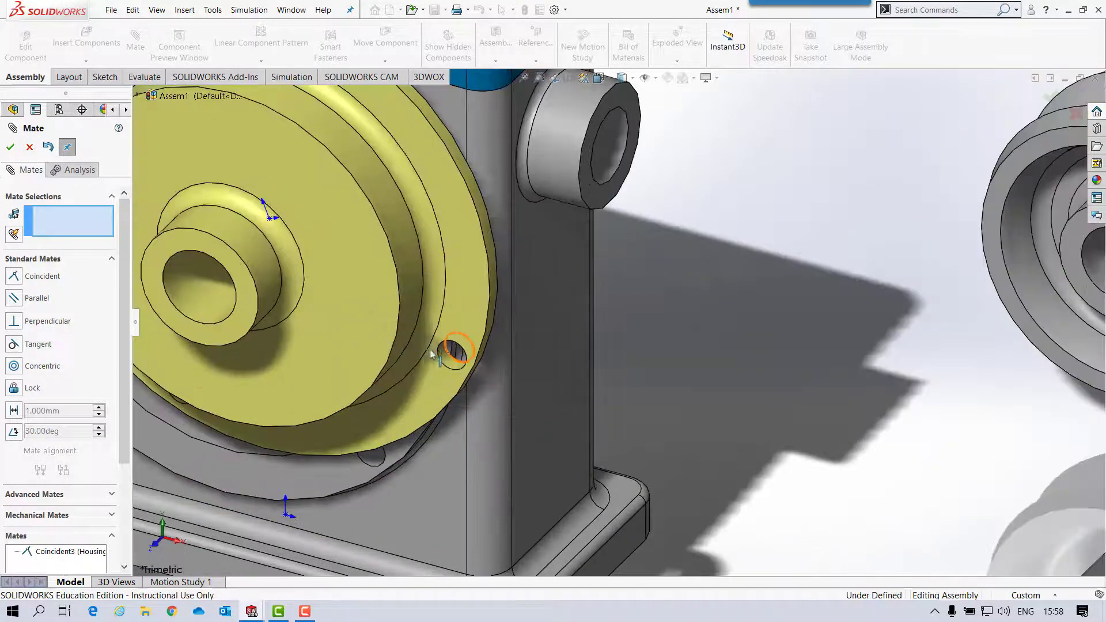
pyautogui.click(452, 351)
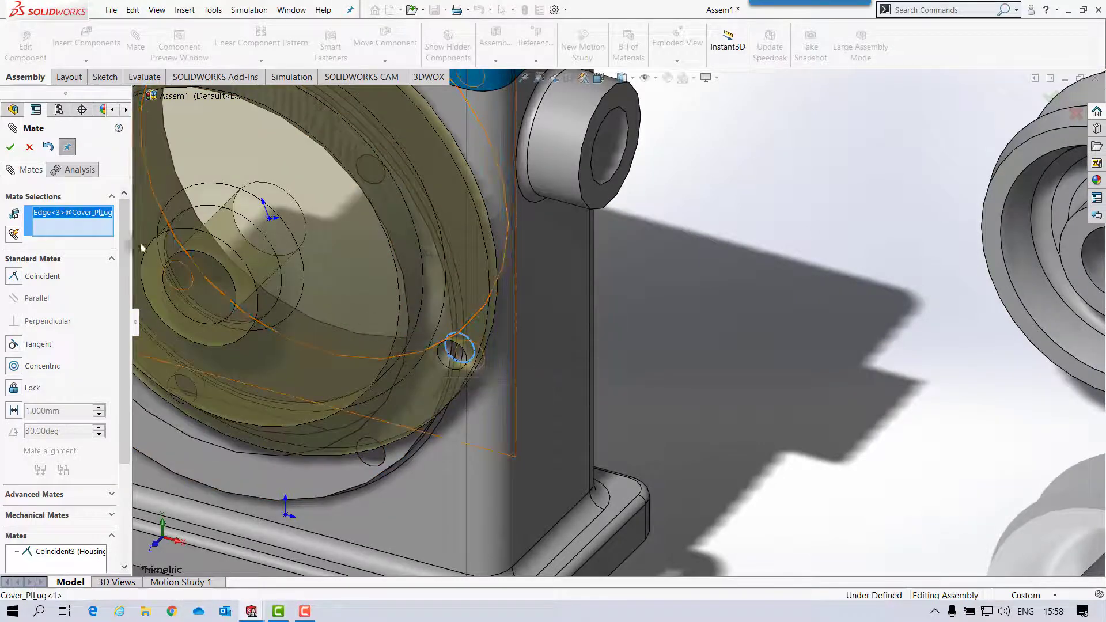
pyautogui.rightClick(54, 213)
pyautogui.click(97, 231)
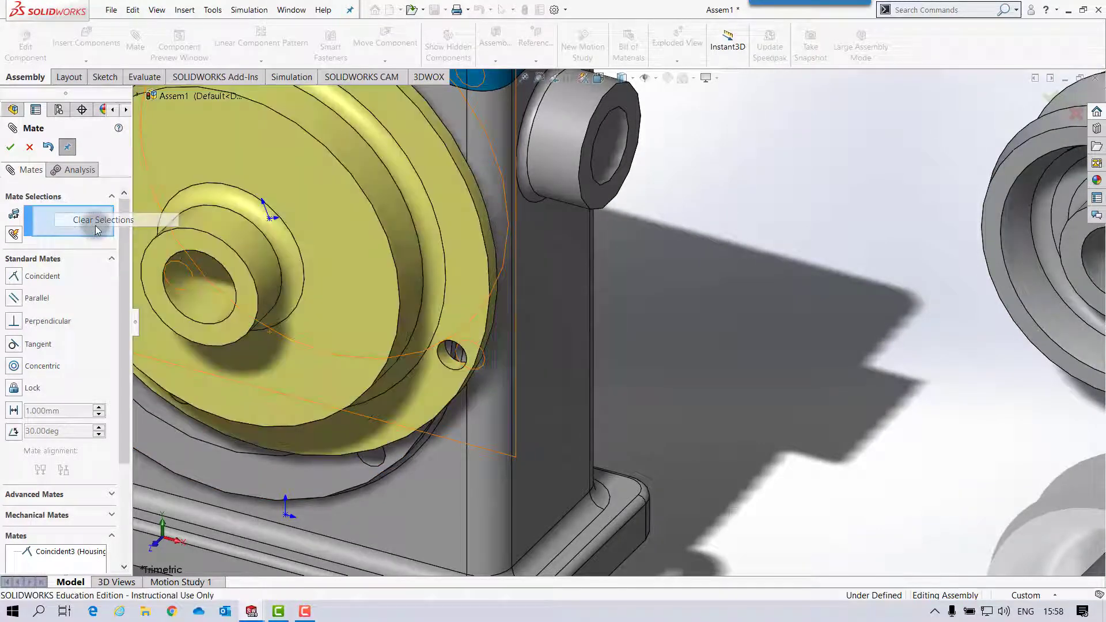
# Step: Add a coincident mate between the first Cover_Pl&Lug's lower-right hole edge and the lower-right hole edge on the Housing's front flange
pyautogui.click(449, 353)
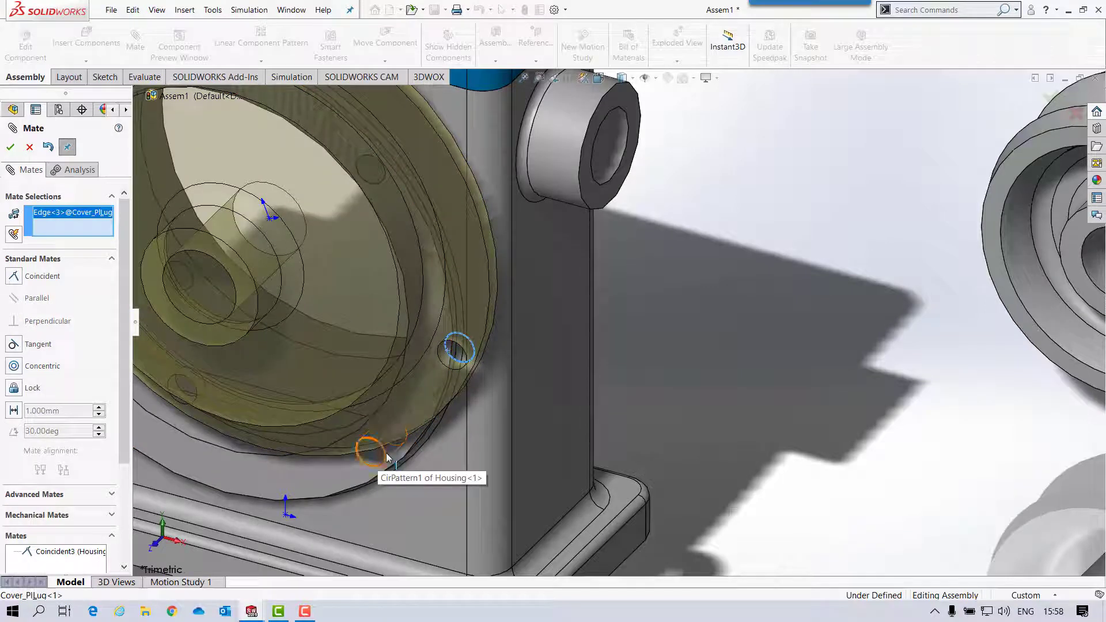
pyautogui.click(371, 453)
pyautogui.click(378, 477)
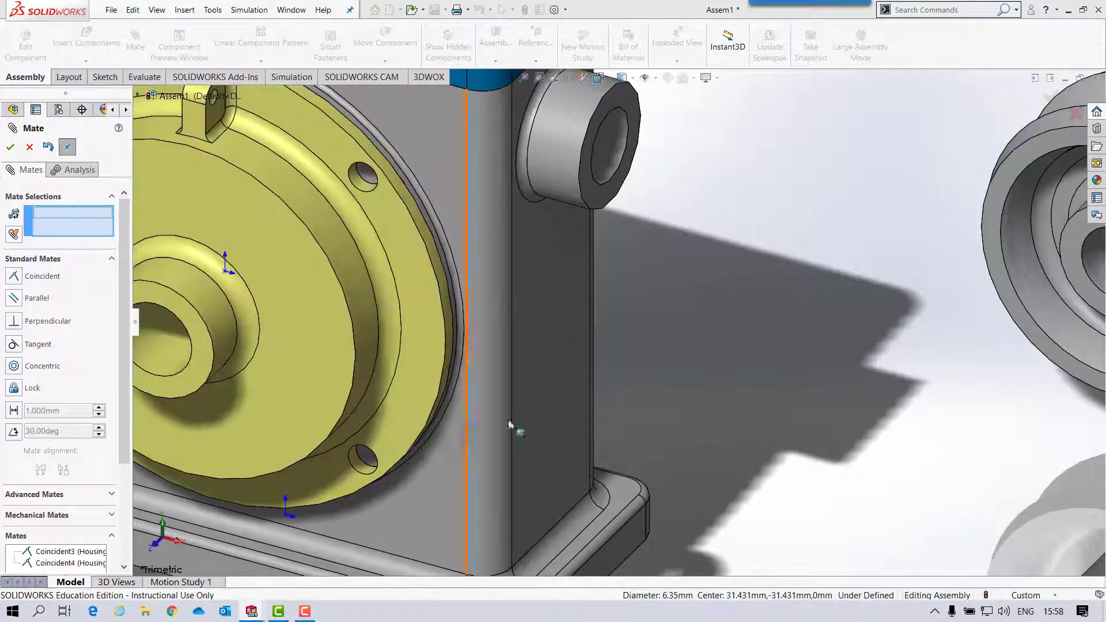
# Step: Mate the second Cover_Pl&Lug's upper hole edge on its flat face coincident with the rear flange's upper-left hole edge, flipping the mate alignment
pyautogui.scroll(6, 656, 339)
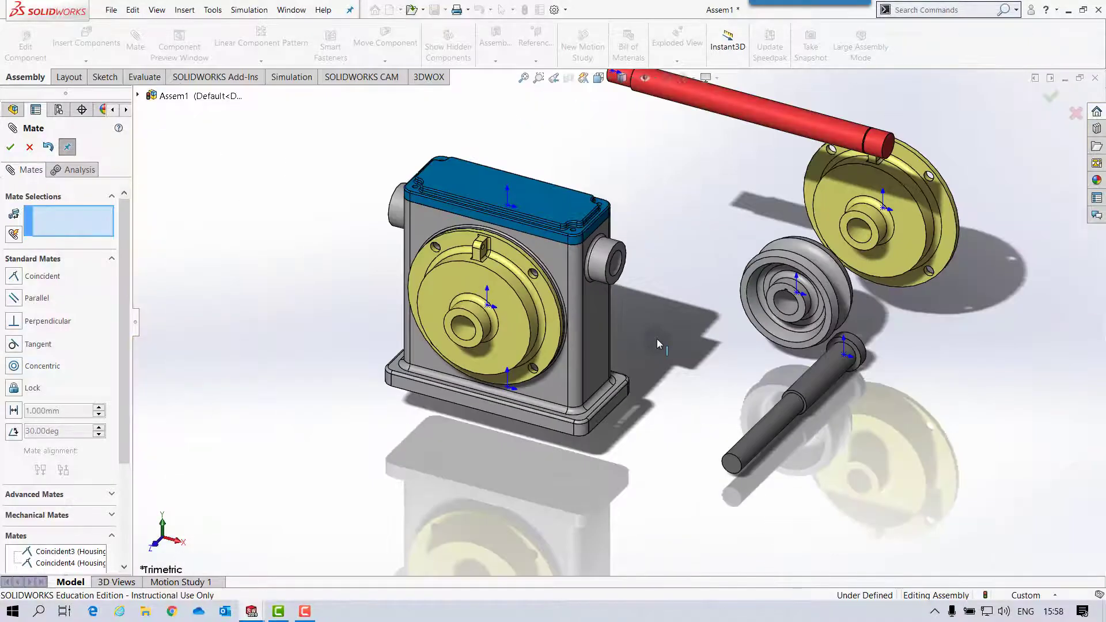
pyautogui.moveTo(657, 338); pyautogui.dragTo(657, 338, button='middle')
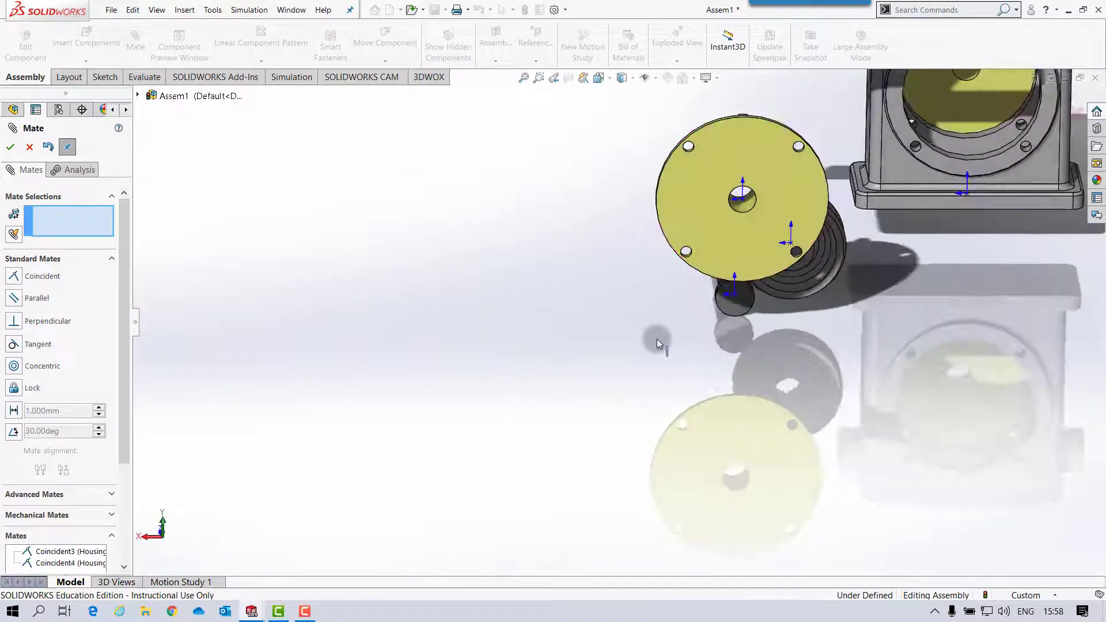
pyautogui.scroll(3, 656, 339)
pyautogui.scroll(-3, 657, 338)
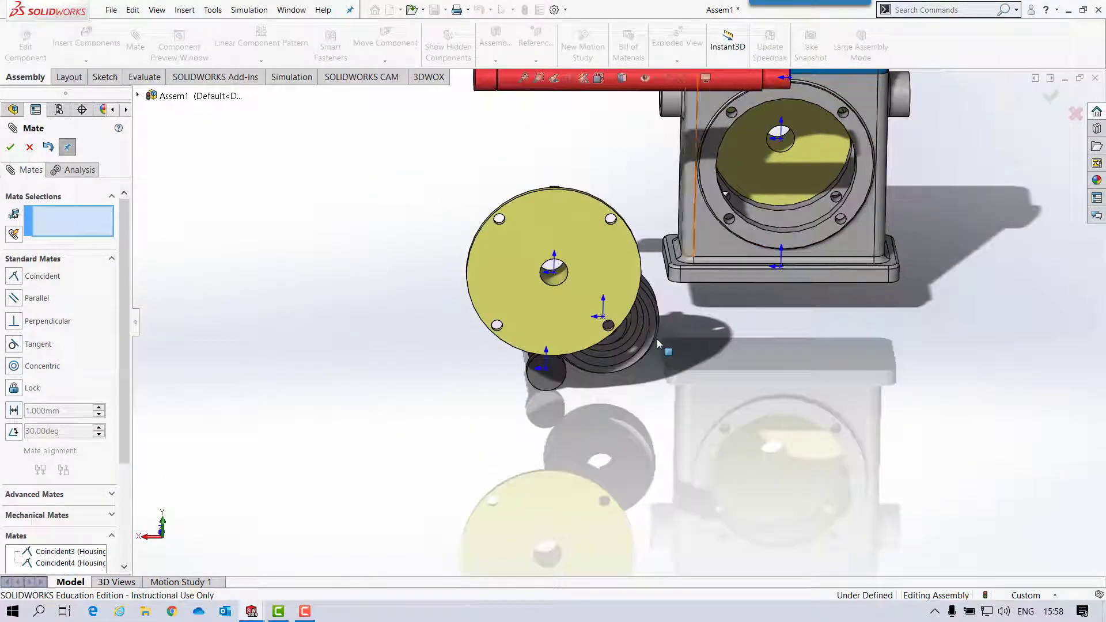
pyautogui.scroll(-1, 656, 339)
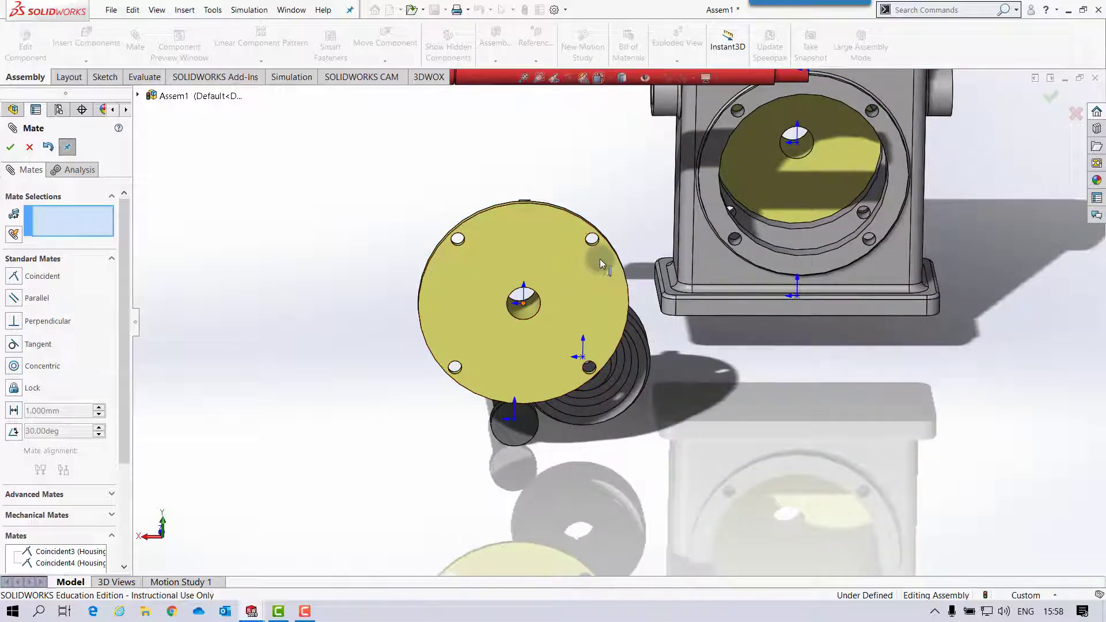
pyautogui.scroll(-4, 600, 259)
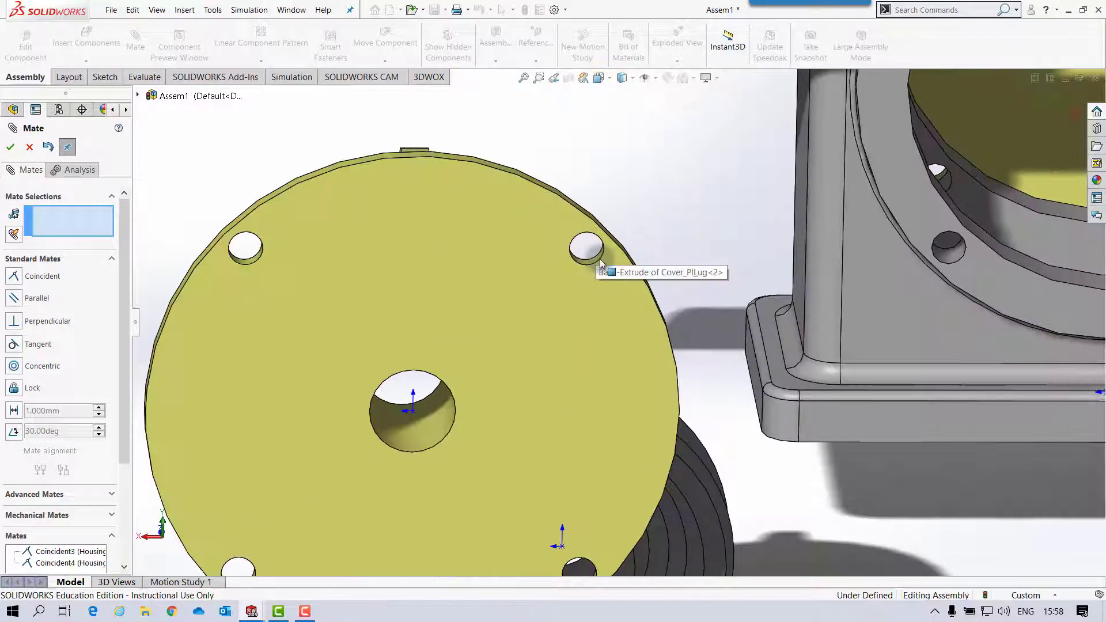
pyautogui.click(599, 263)
pyautogui.scroll(4, 663, 231)
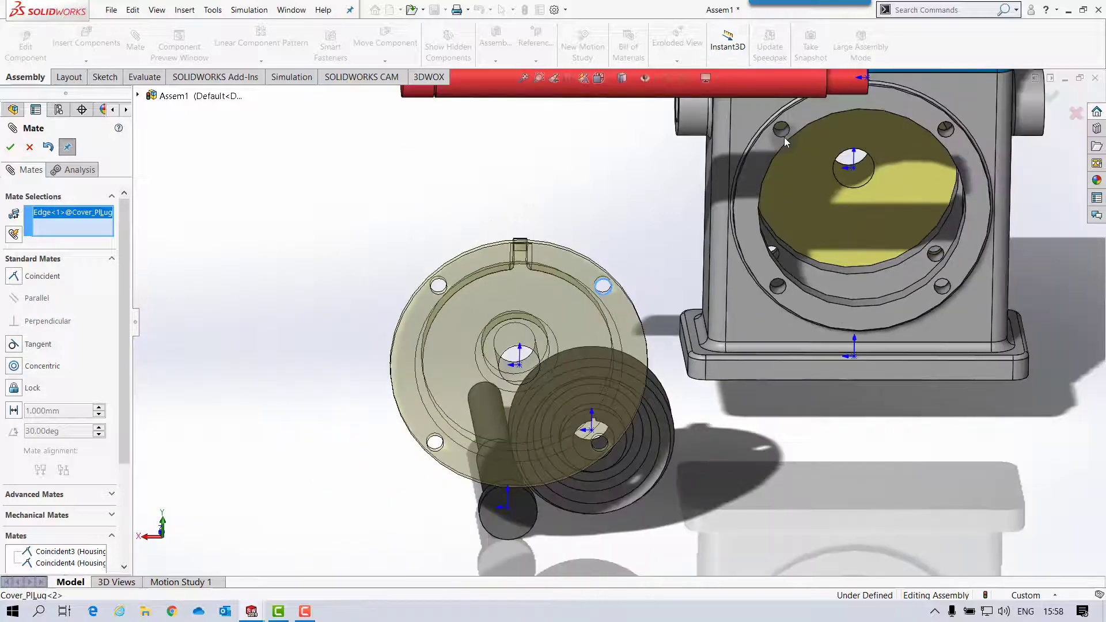
pyautogui.click(784, 139)
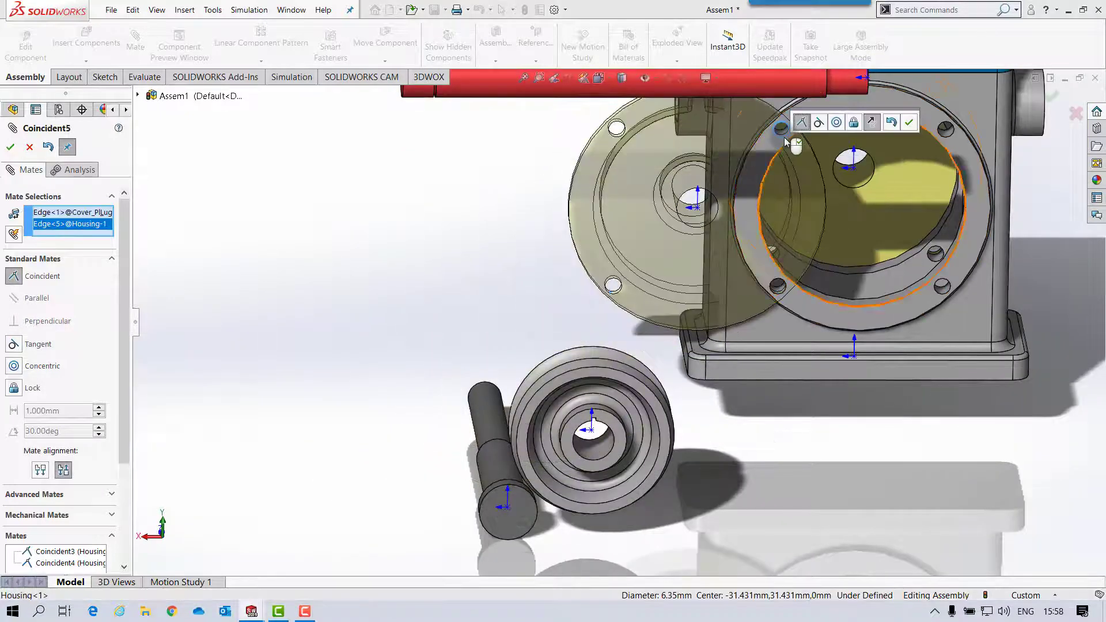
pyautogui.click(872, 121)
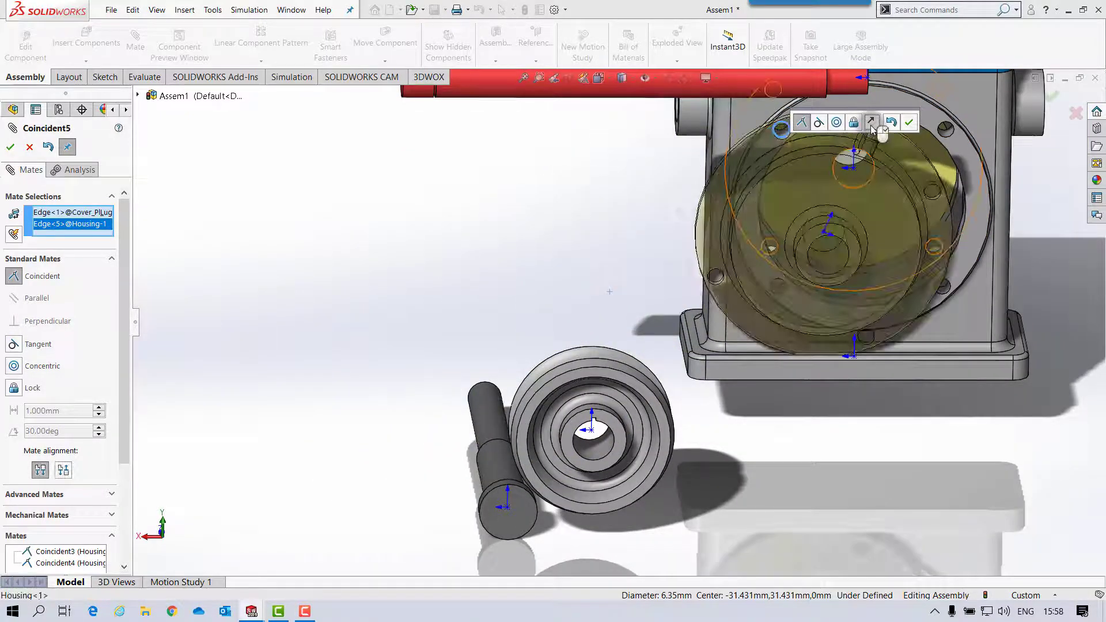
pyautogui.click(909, 123)
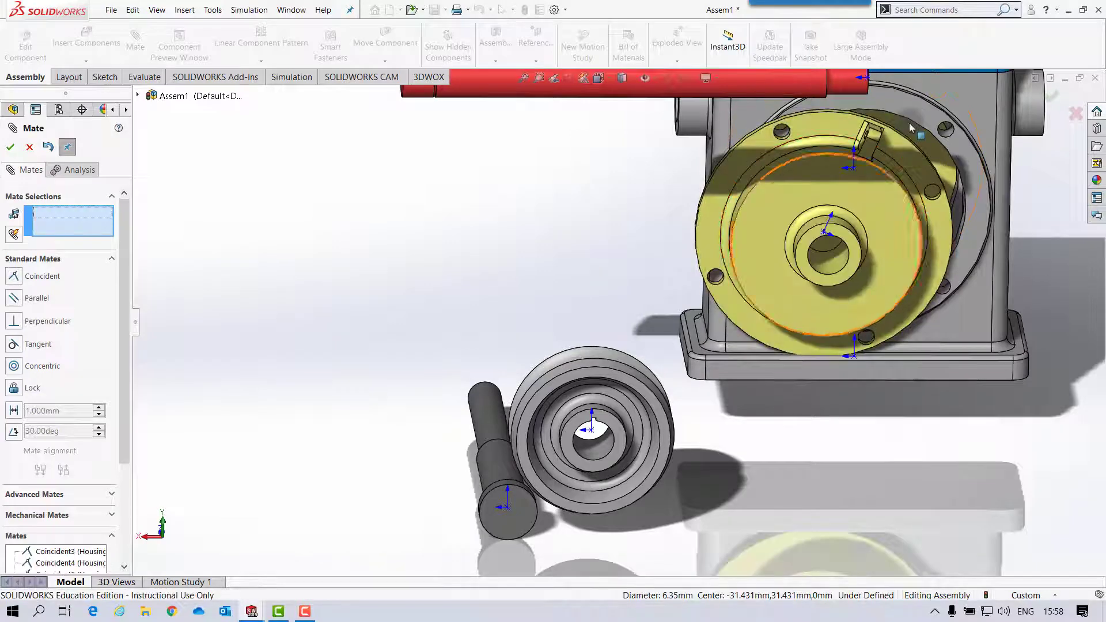
# Step: Add a coincident mate between the diagonally opposite lower hole edges of the Housing's rear flange and the second Cover_Pl&Lug
pyautogui.scroll(-4, 871, 235)
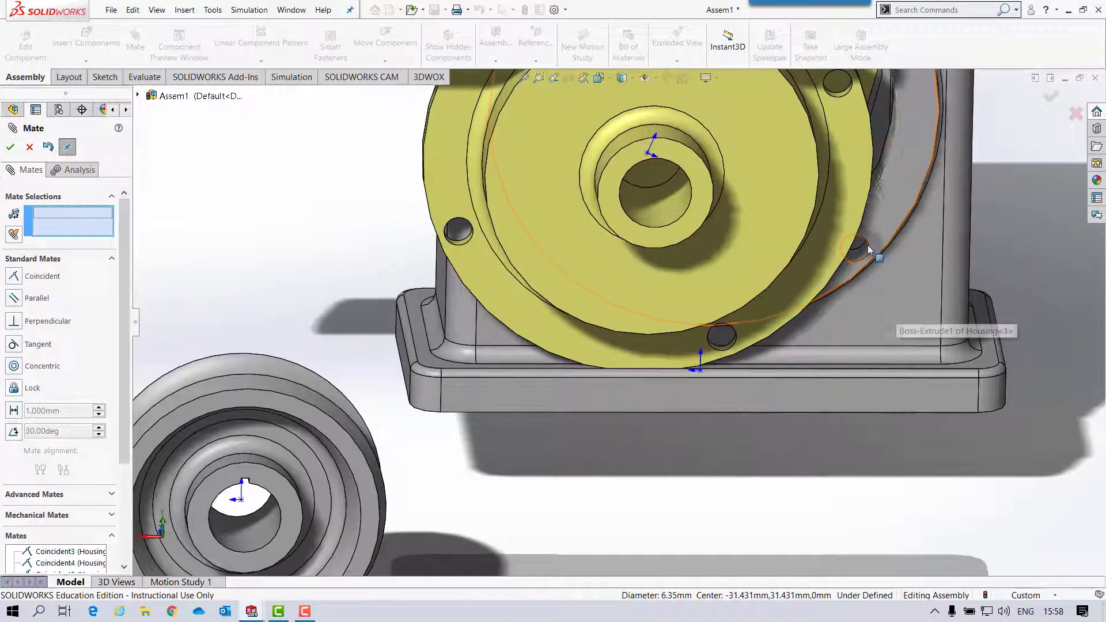
pyautogui.click(858, 246)
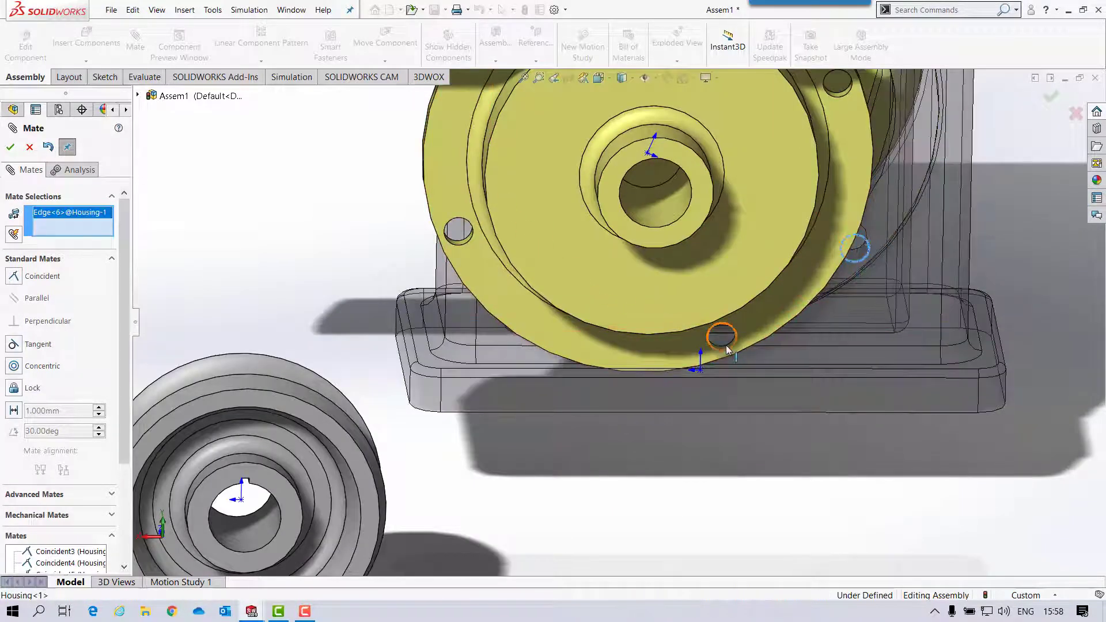
pyautogui.click(727, 349)
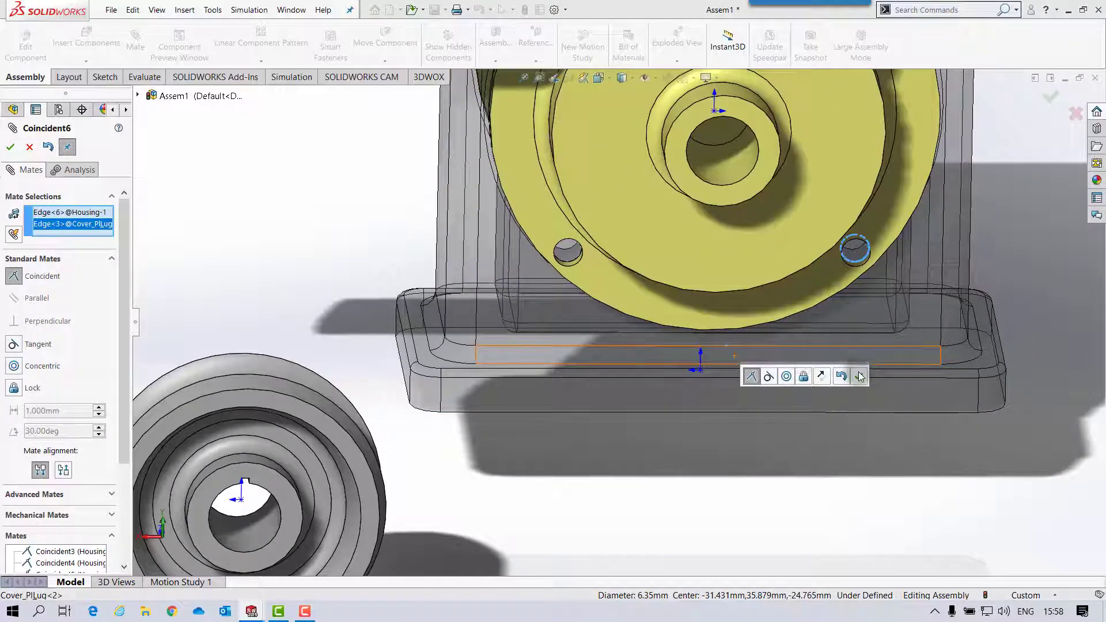
pyautogui.click(857, 375)
pyautogui.scroll(4, 794, 368)
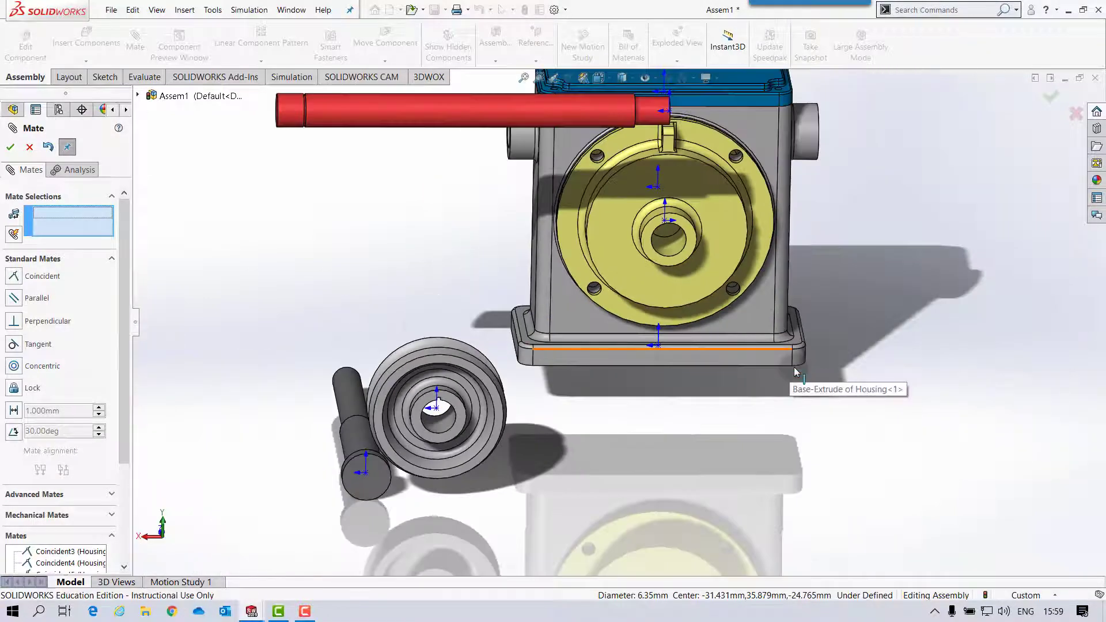
# Step: Move the Worm Gear up beside the Housing, away from the dark shaft, and finish the Mate command
pyautogui.moveTo(794, 368); pyautogui.dragTo(824, 384, button='middle')
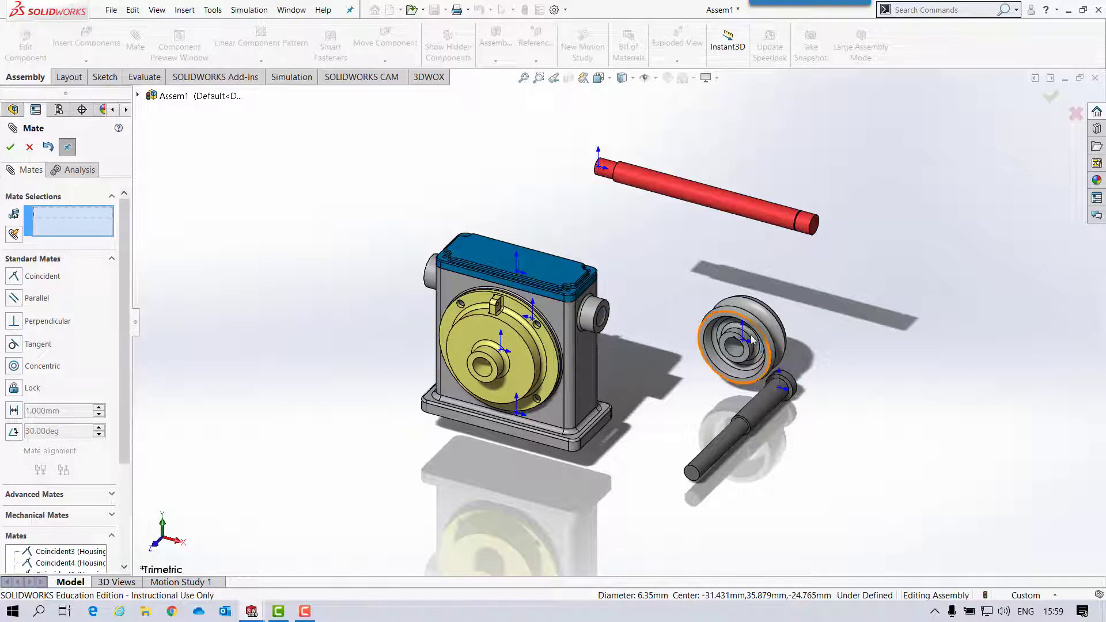
pyautogui.moveTo(710, 332); pyautogui.dragTo(622, 260)
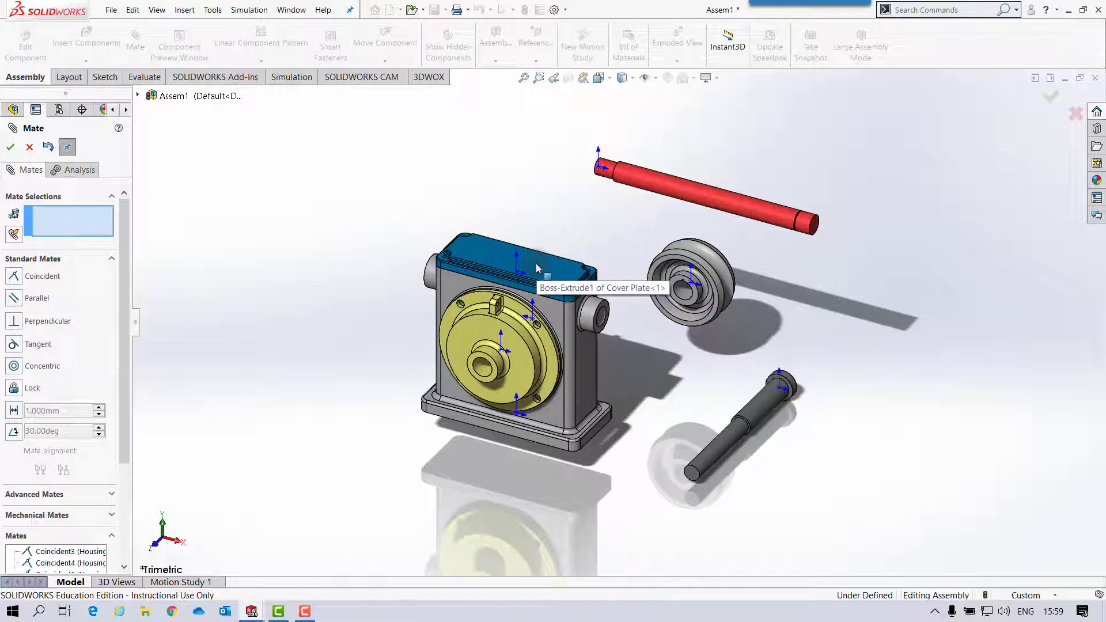
pyautogui.click(10, 149)
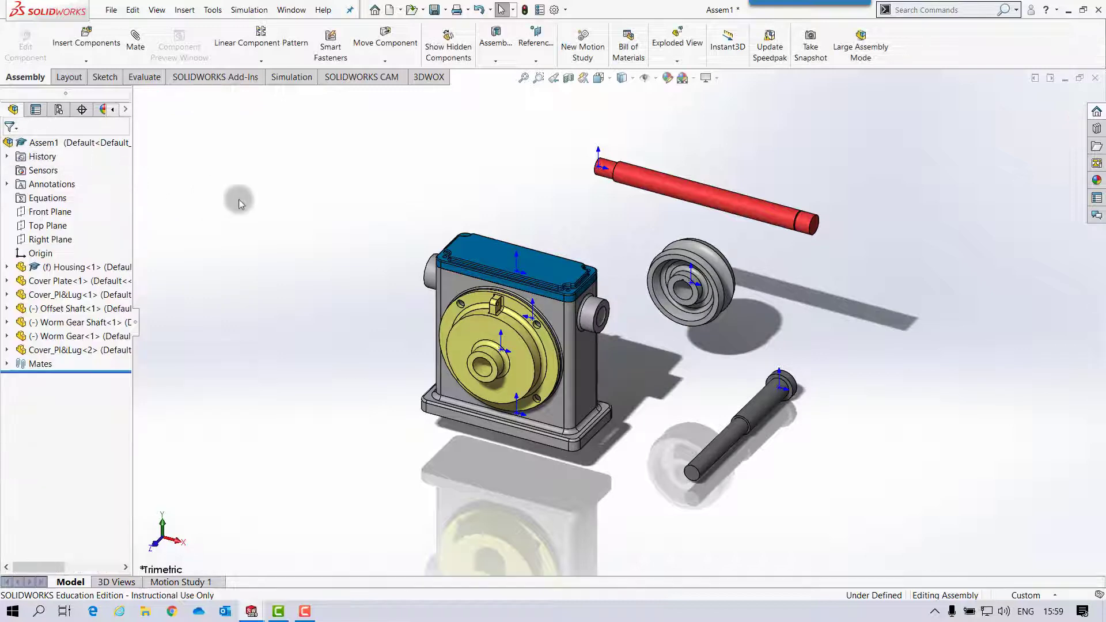
# Step: Hide the blue Cover Plate to expose the inside of the Housing
pyautogui.click(472, 254)
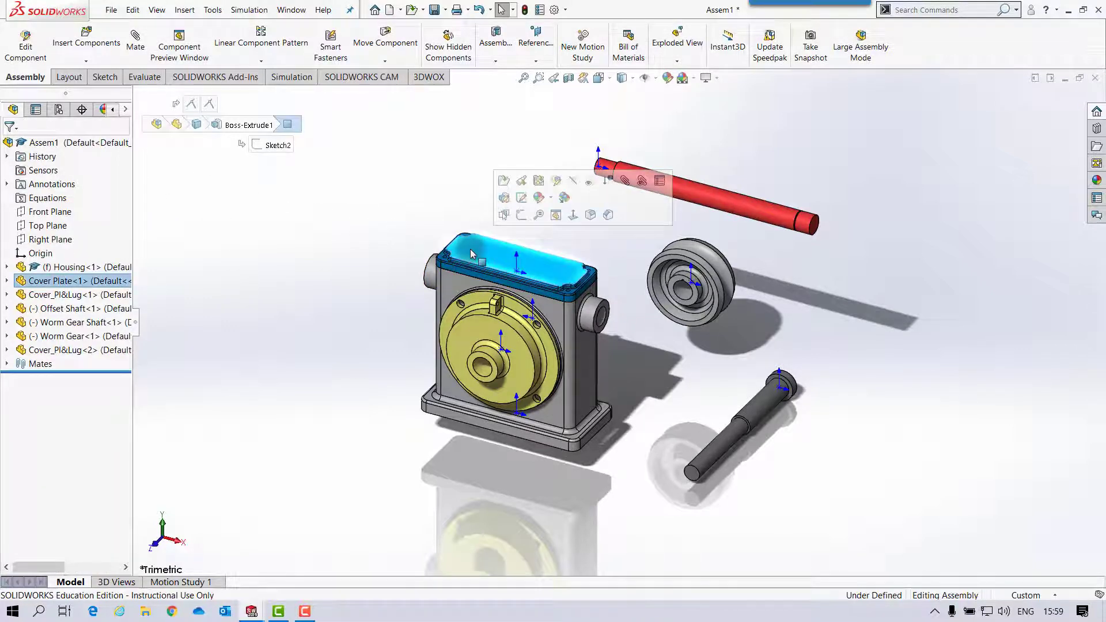
pyautogui.click(573, 182)
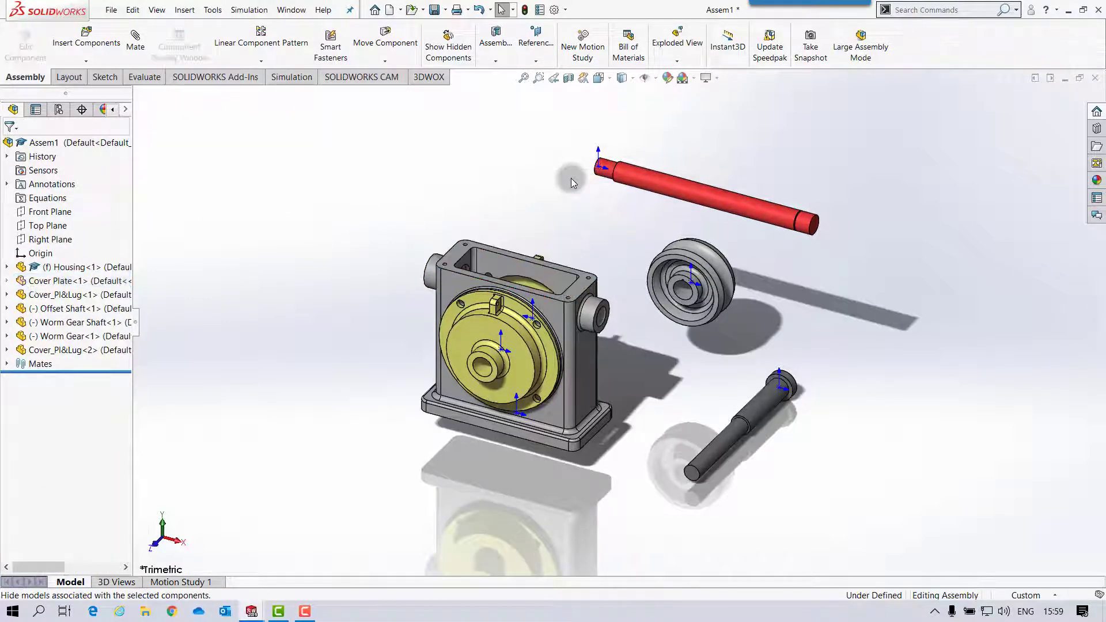
pyautogui.moveTo(571, 178); pyautogui.dragTo(634, 219, button='middle')
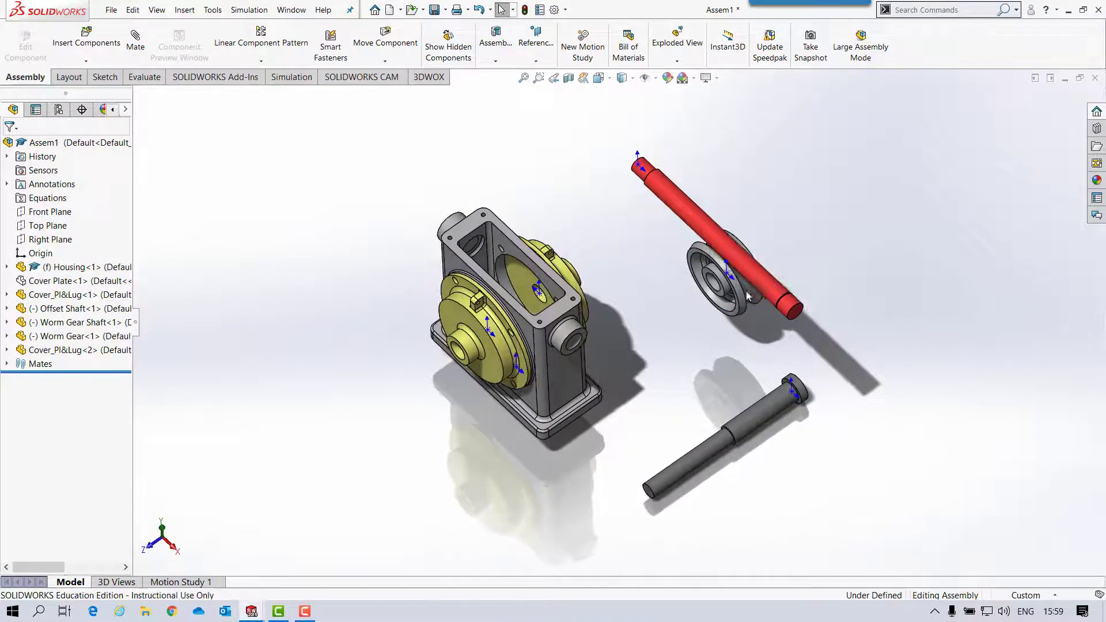
# Step: Move the Worm Gear between the rear cover and the red shaft and clear the selection
pyautogui.moveTo(755, 299); pyautogui.dragTo(617, 262)
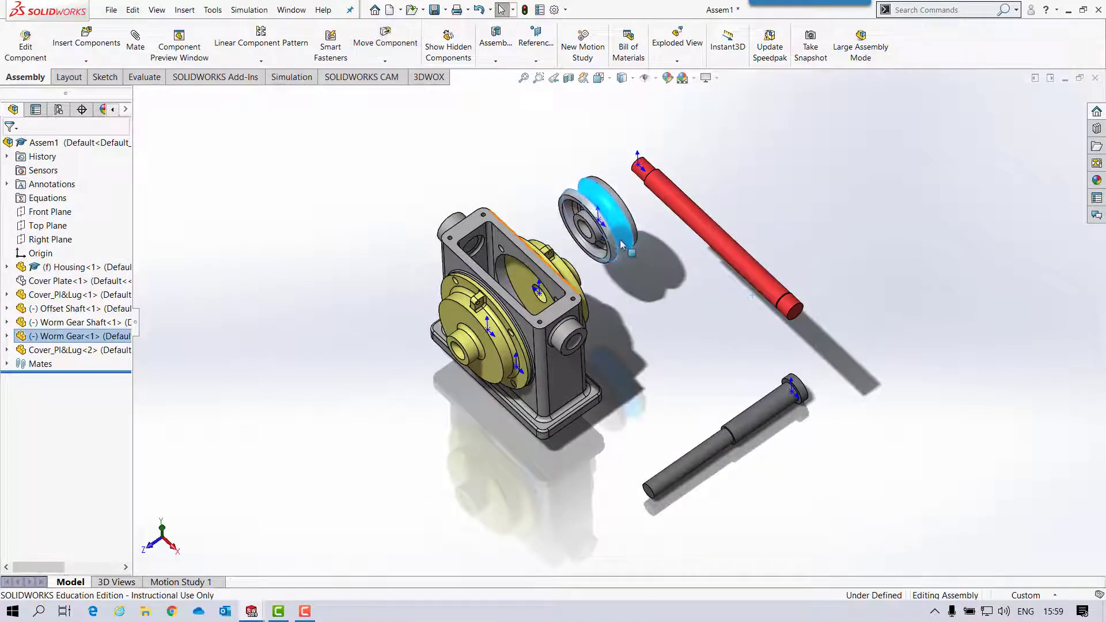
pyautogui.scroll(-2, 542, 198)
pyautogui.click(506, 178)
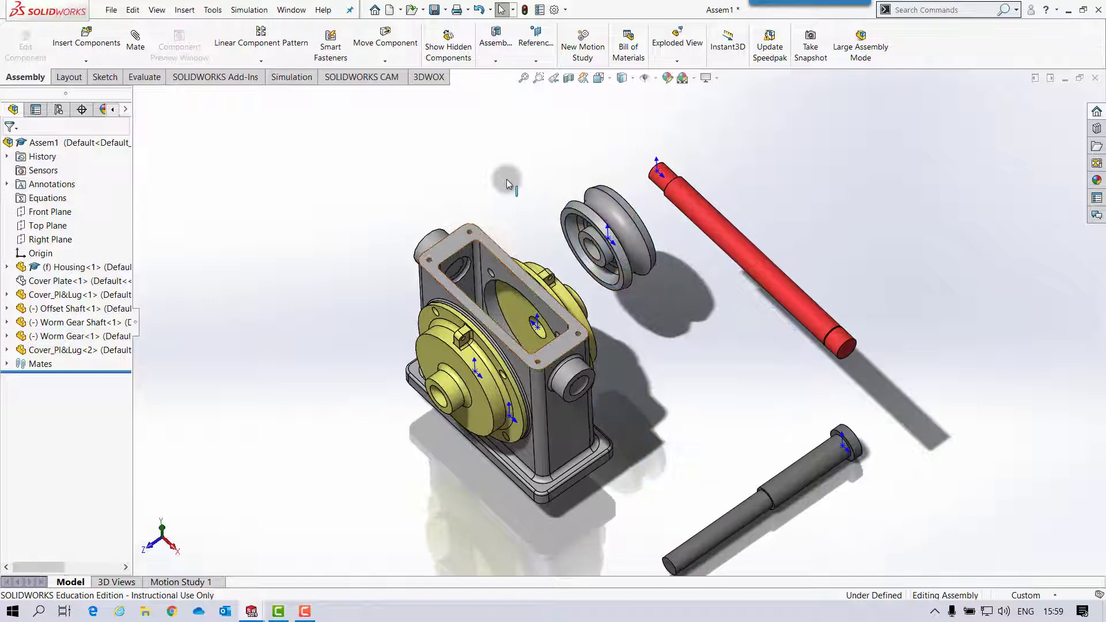
# Step: Add a concentric mate between the Worm Gear's bore and the bore of the front Cover_Pl&Lug
pyautogui.click(136, 45)
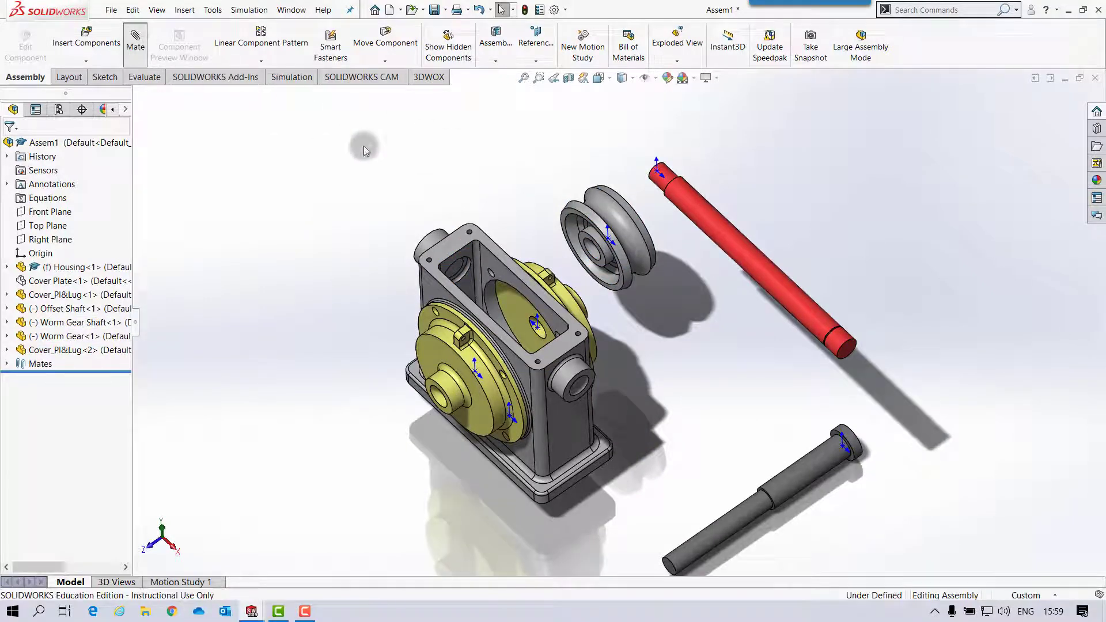
pyautogui.click(592, 247)
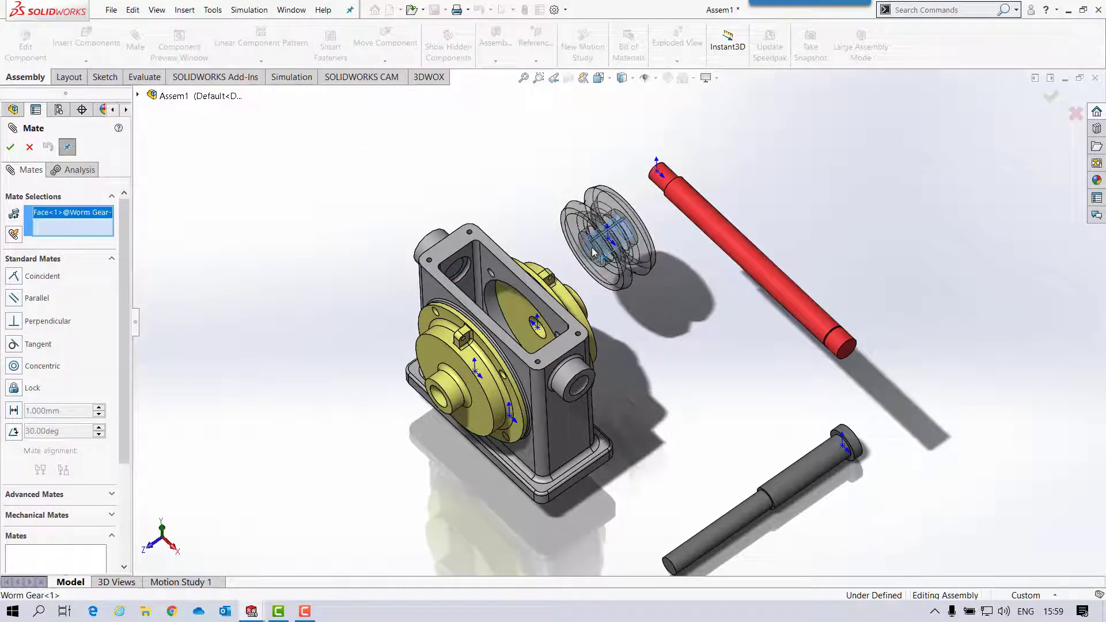
pyautogui.click(443, 407)
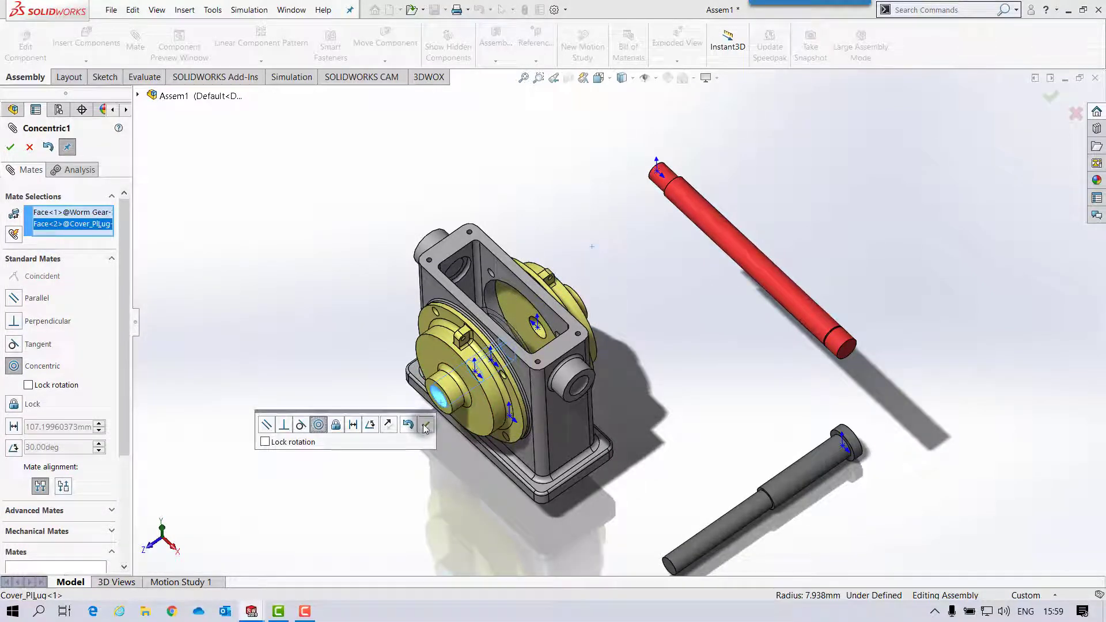
pyautogui.click(425, 426)
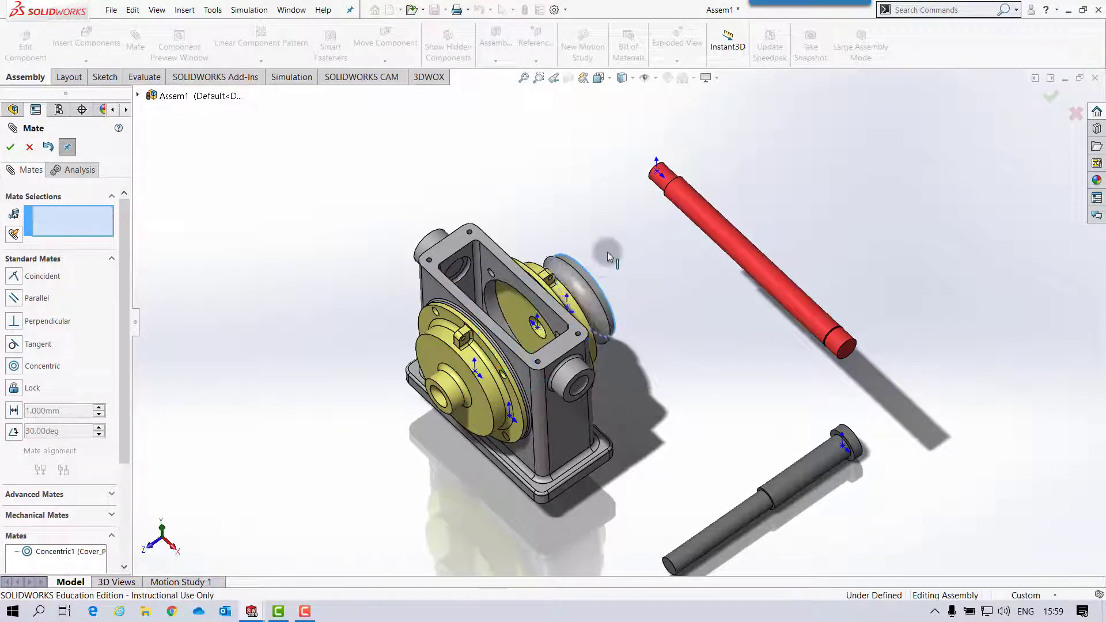
# Step: Slide the Worm Gear along its axis until it sits clear behind the Housing, with its keyed bore in view
pyautogui.moveTo(607, 256); pyautogui.dragTo(655, 233)
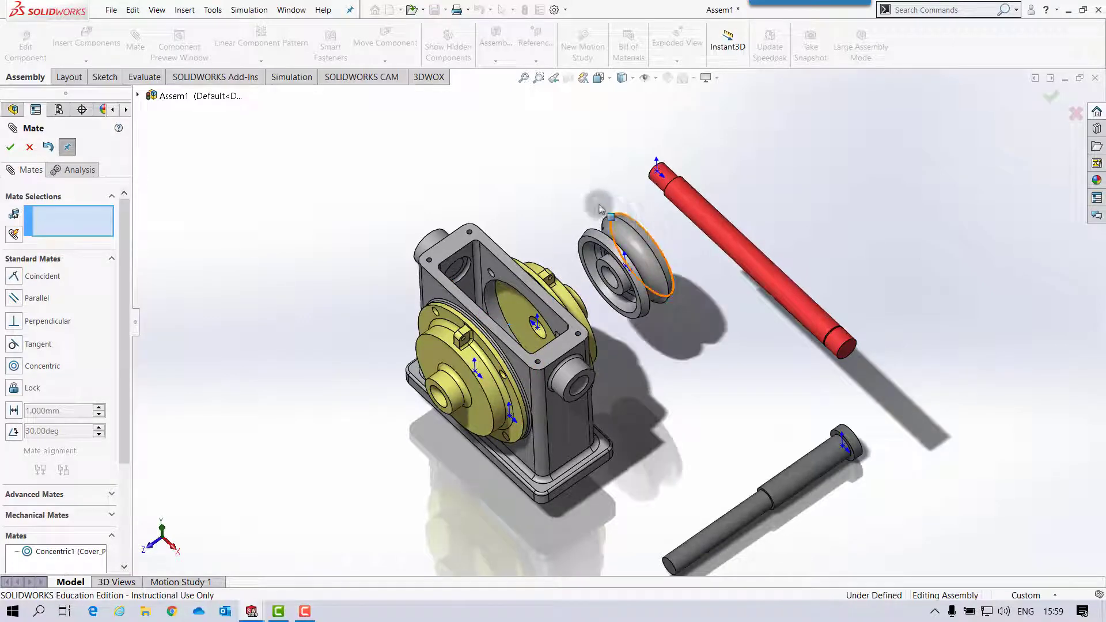
pyautogui.moveTo(565, 186); pyautogui.dragTo(565, 185, button='middle')
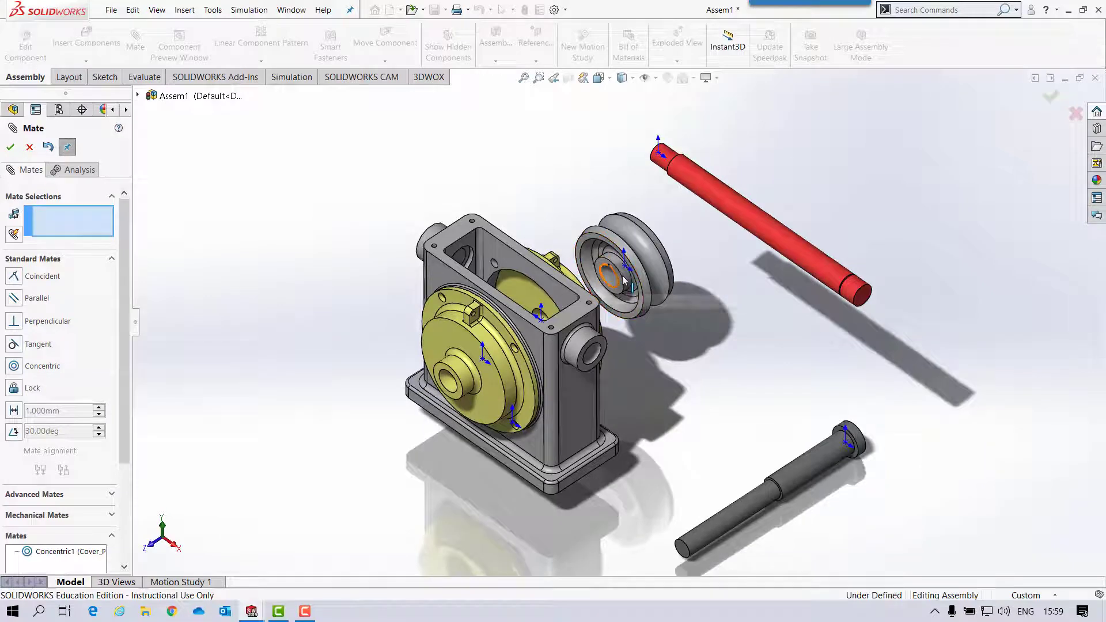
pyautogui.scroll(-2, 624, 281)
pyautogui.scroll(-3, 624, 281)
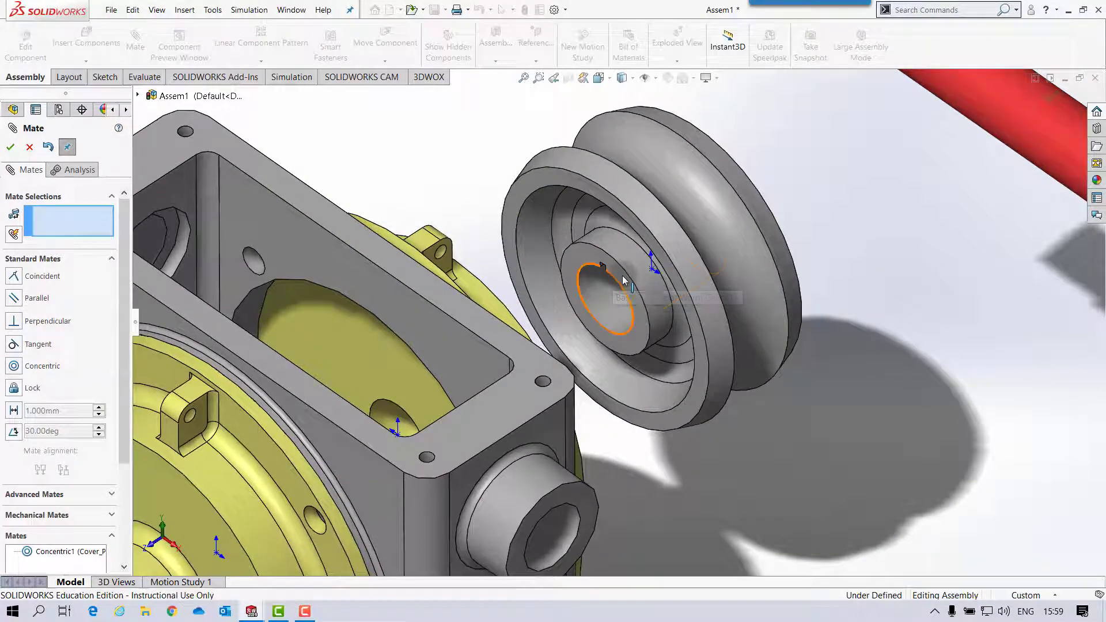
pyautogui.scroll(-1, 623, 279)
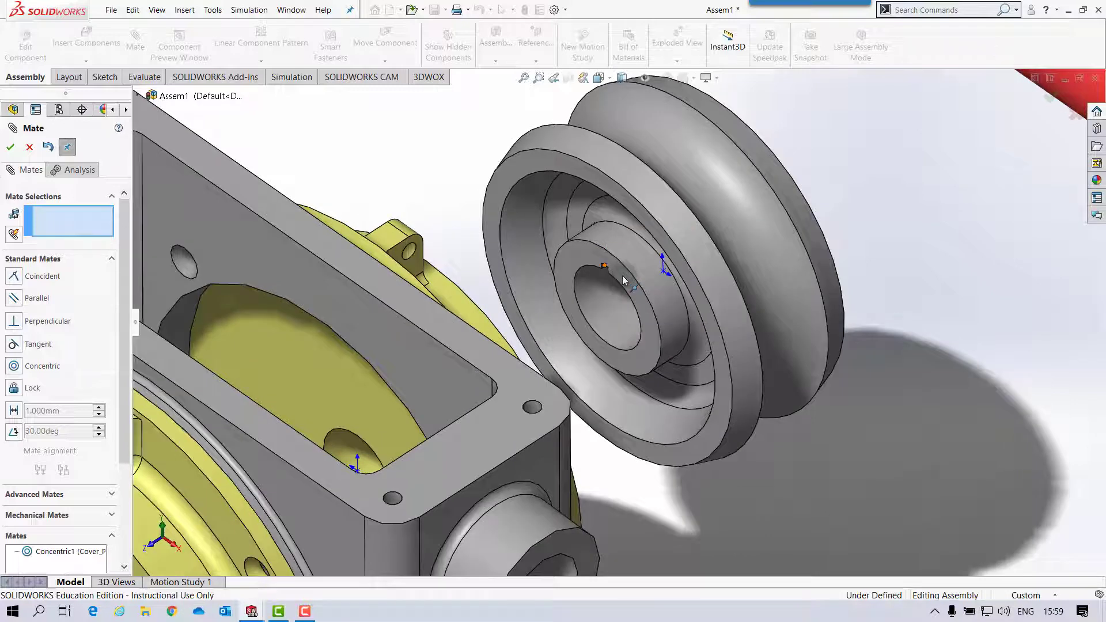
pyautogui.scroll(3, 623, 277)
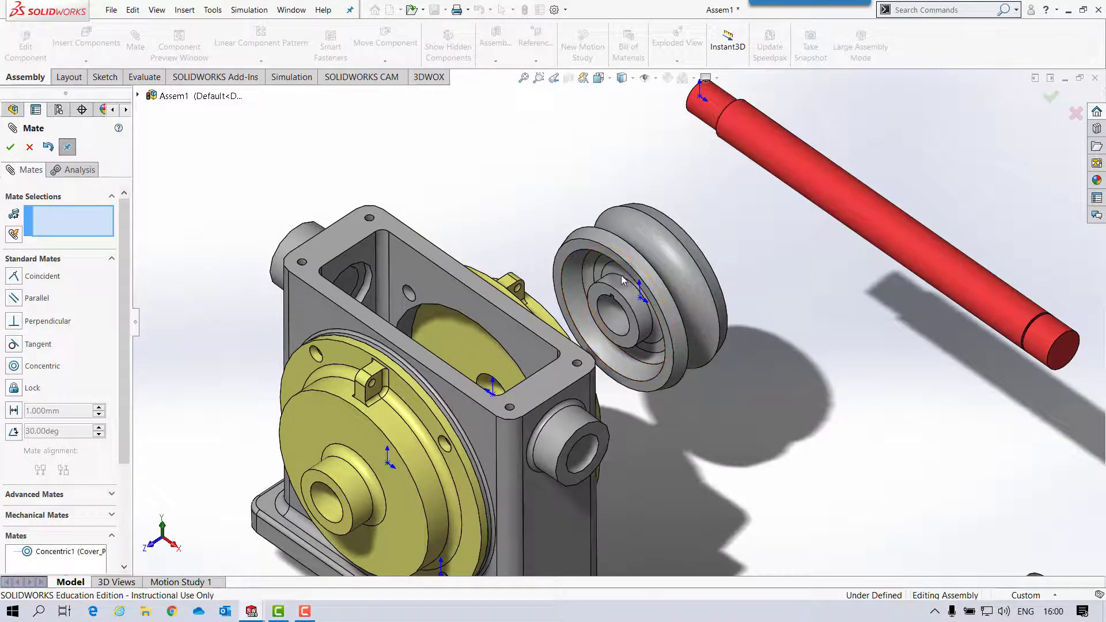
# Step: Add a parallel mate between the Worm Gear's Right plane and the Housing's narrow outer face beside the shaft boss
pyautogui.click(137, 95)
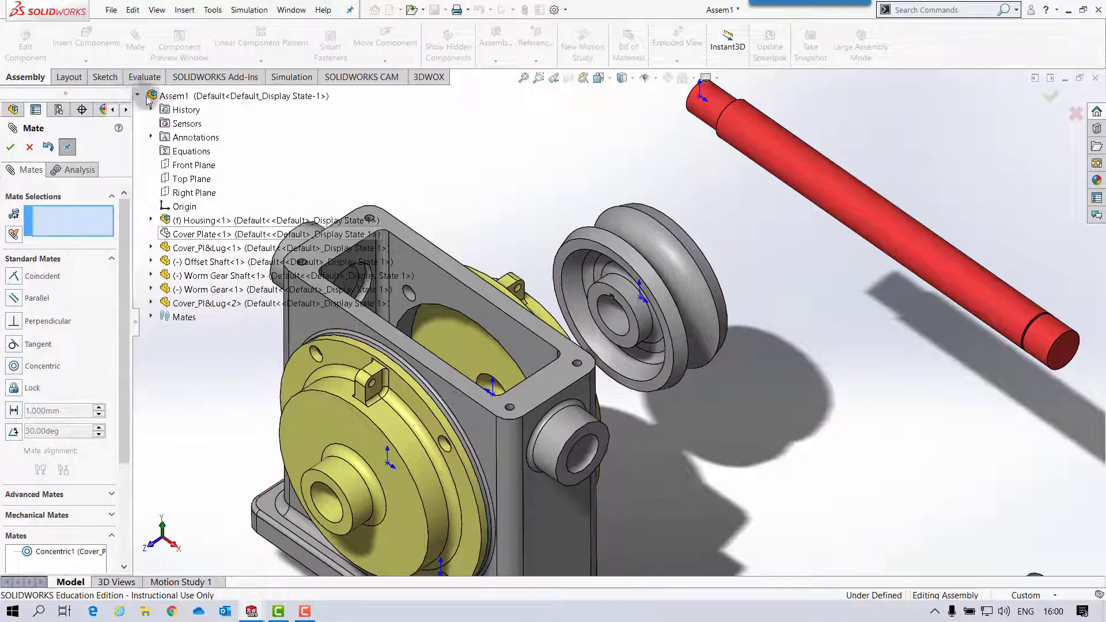
pyautogui.click(571, 294)
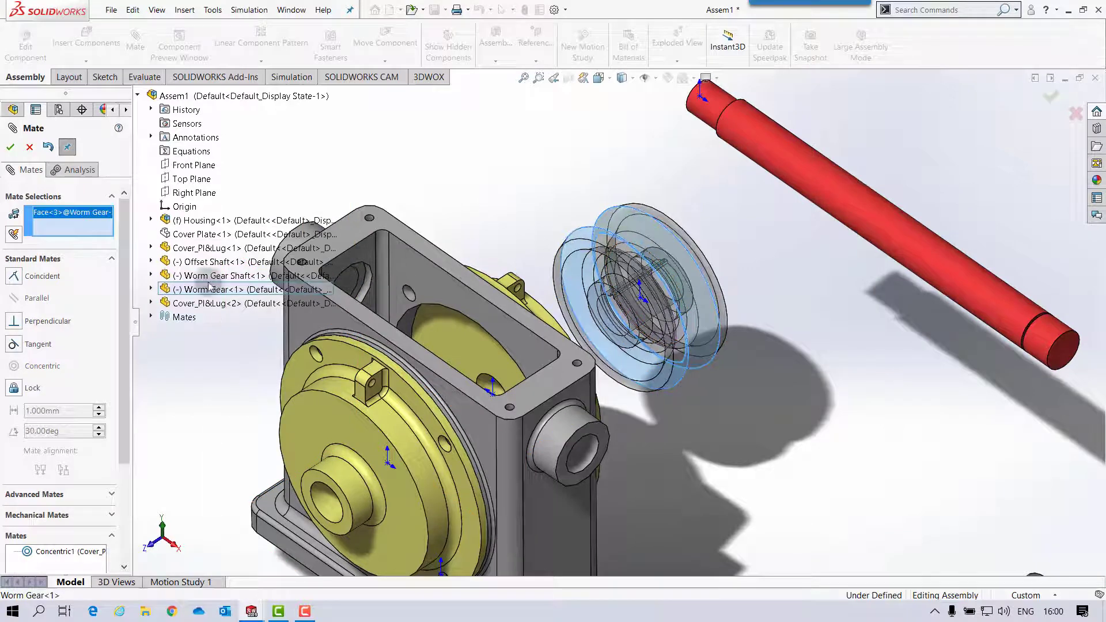
pyautogui.click(151, 289)
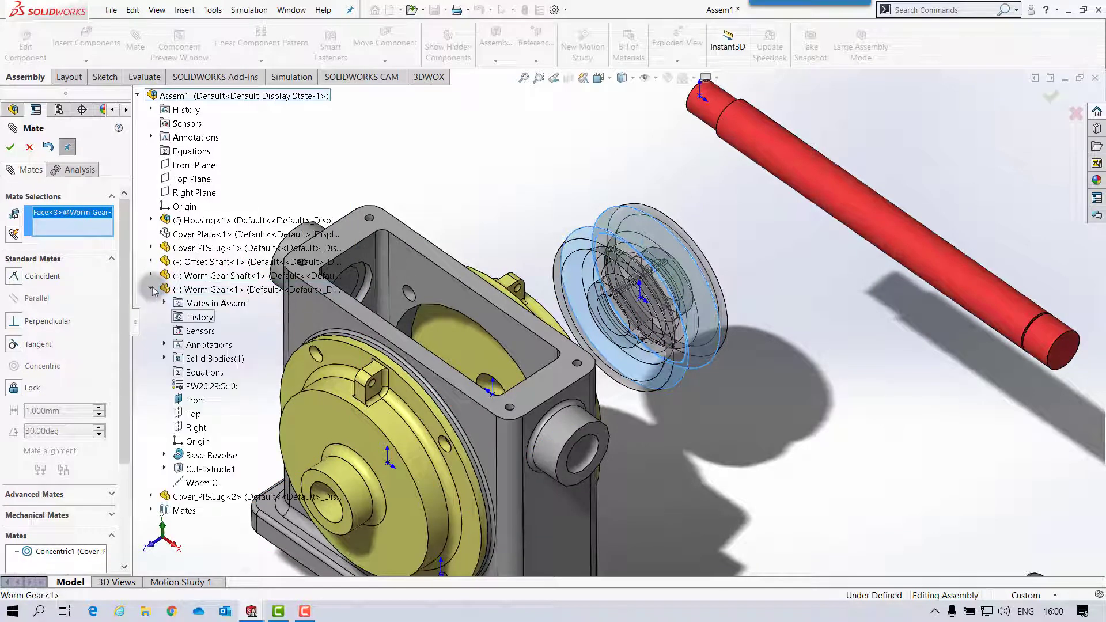
pyautogui.rightClick(73, 215)
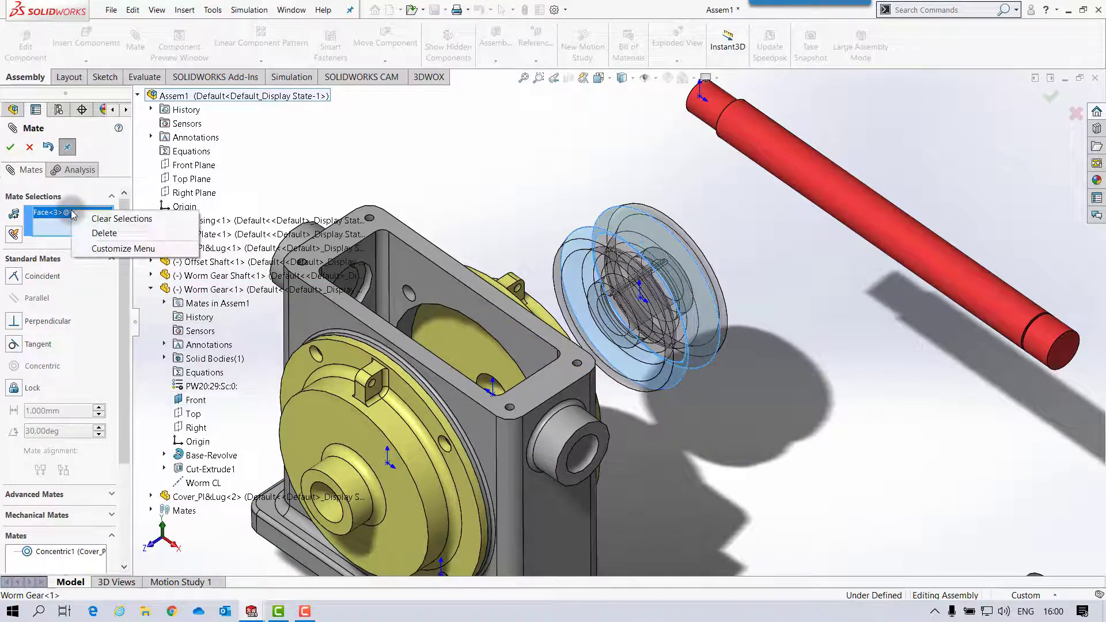
pyautogui.click(118, 219)
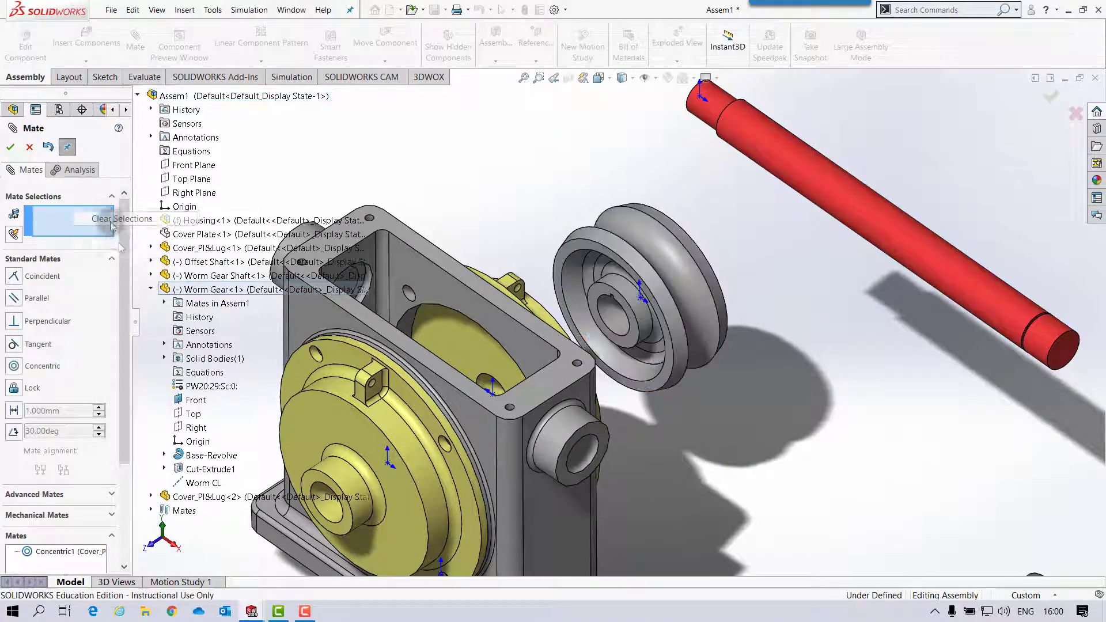
pyautogui.click(196, 428)
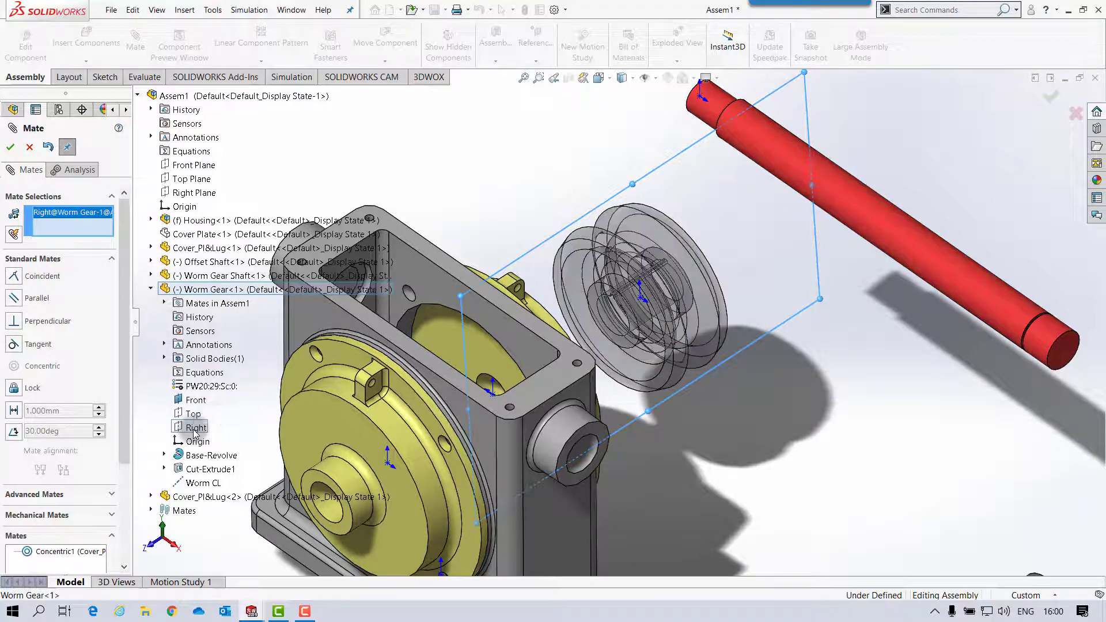
pyautogui.moveTo(501, 248); pyautogui.dragTo(496, 190, button='middle')
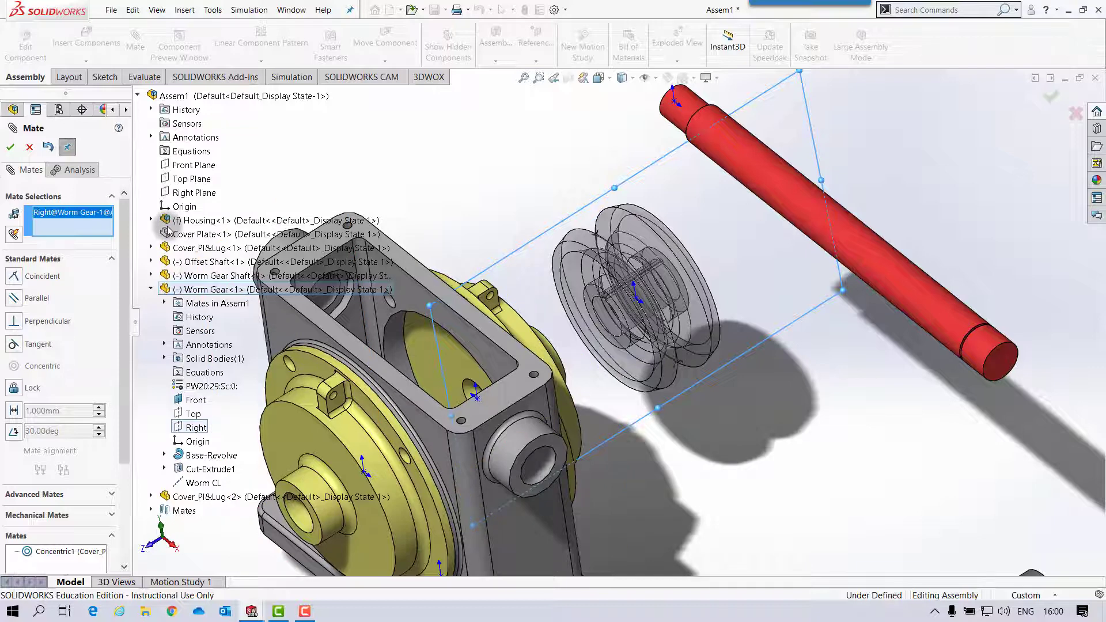
pyautogui.click(12, 298)
pyautogui.click(506, 519)
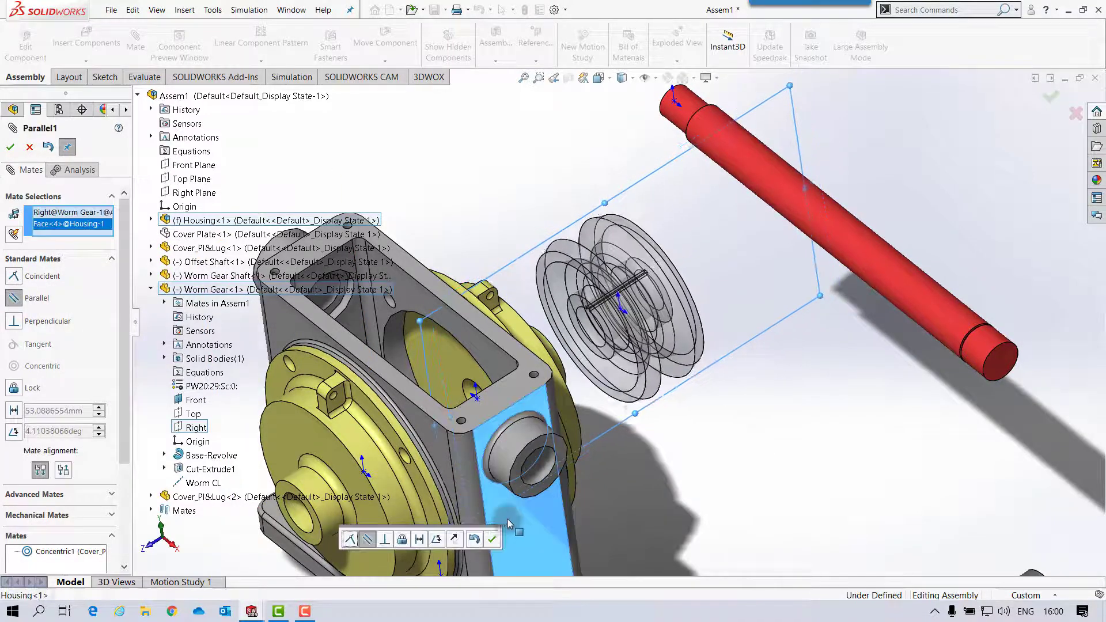
pyautogui.click(493, 540)
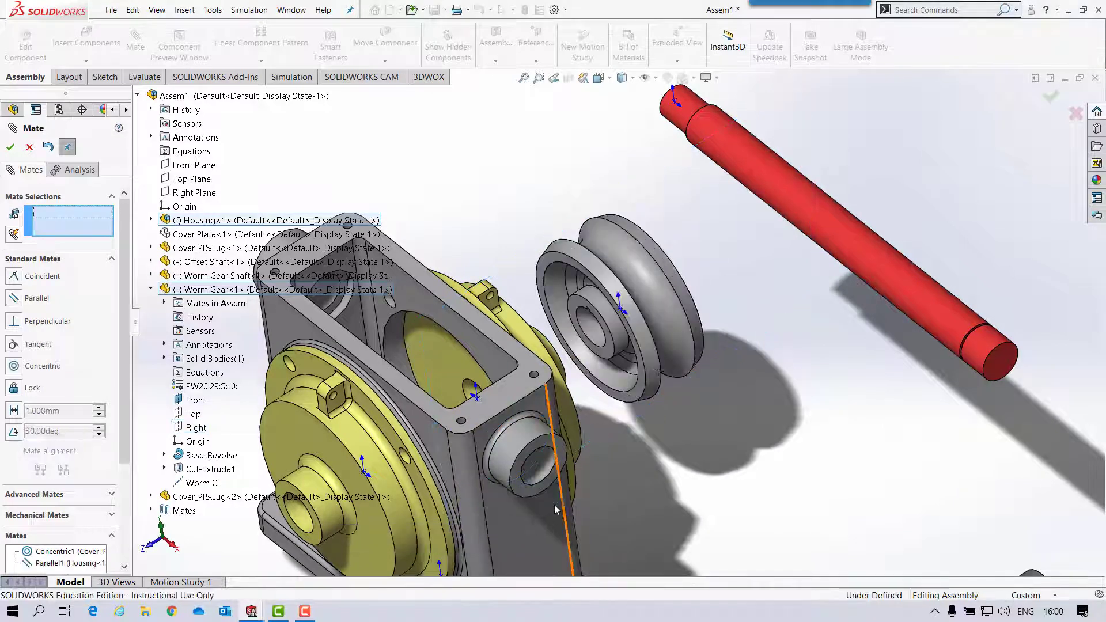
pyautogui.moveTo(608, 280)
pyautogui.mouseDown()
pyautogui.moveTo(596, 287)
pyautogui.moveTo(603, 266)
pyautogui.mouseUp()
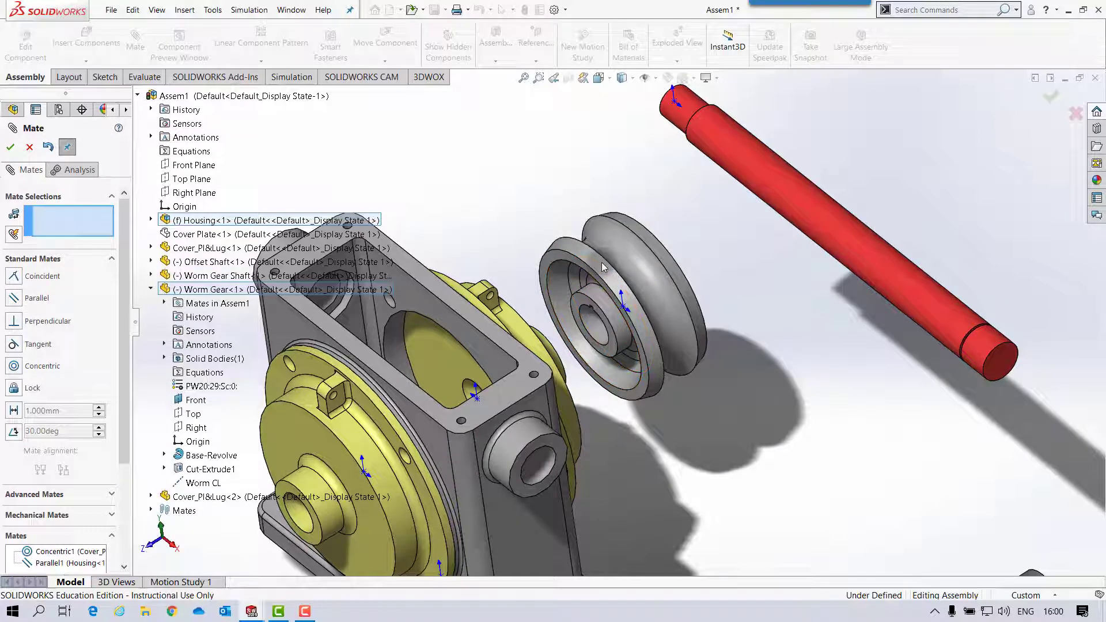
# Step: Add a centered width mate using the Housing's two opposite inner walls as width faces and the Worm Gear's two hub ends as tab faces
pyautogui.click(114, 262)
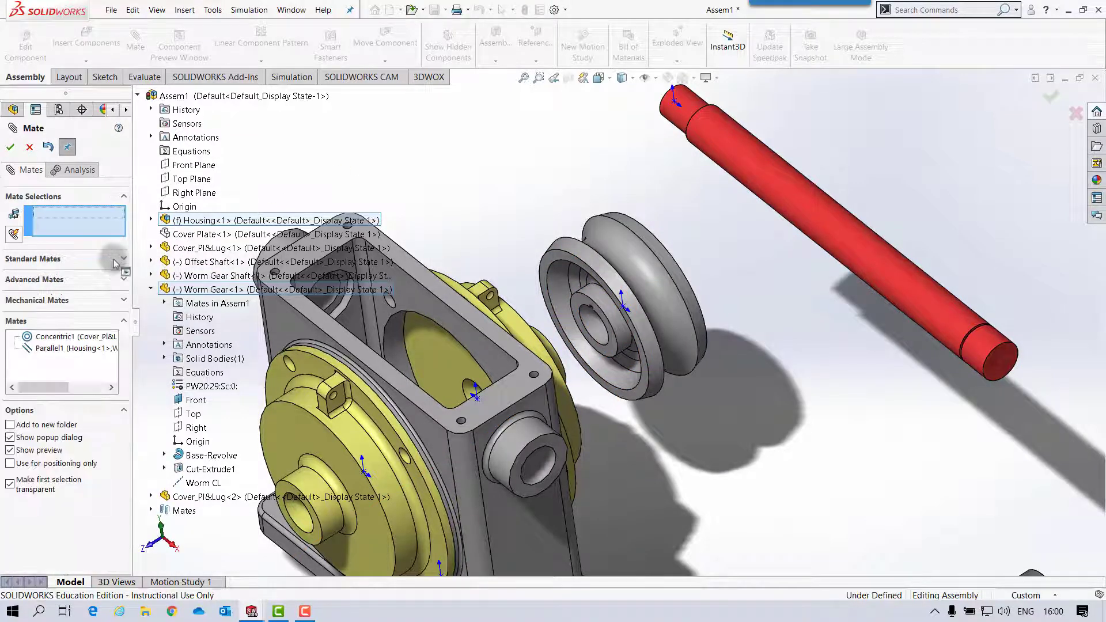
pyautogui.click(124, 280)
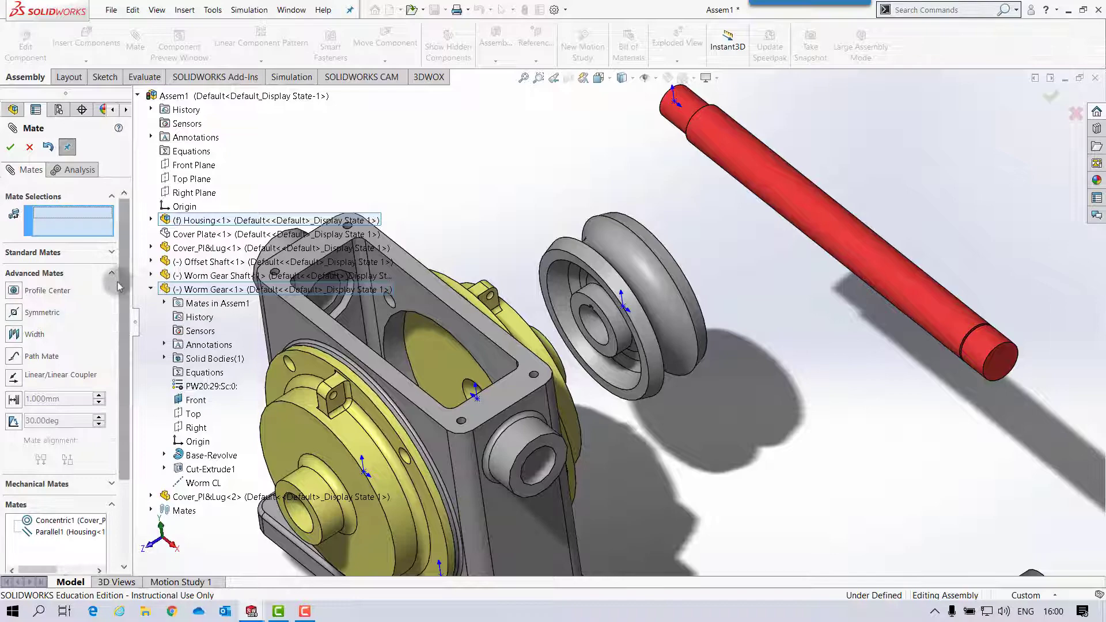
pyautogui.click(15, 341)
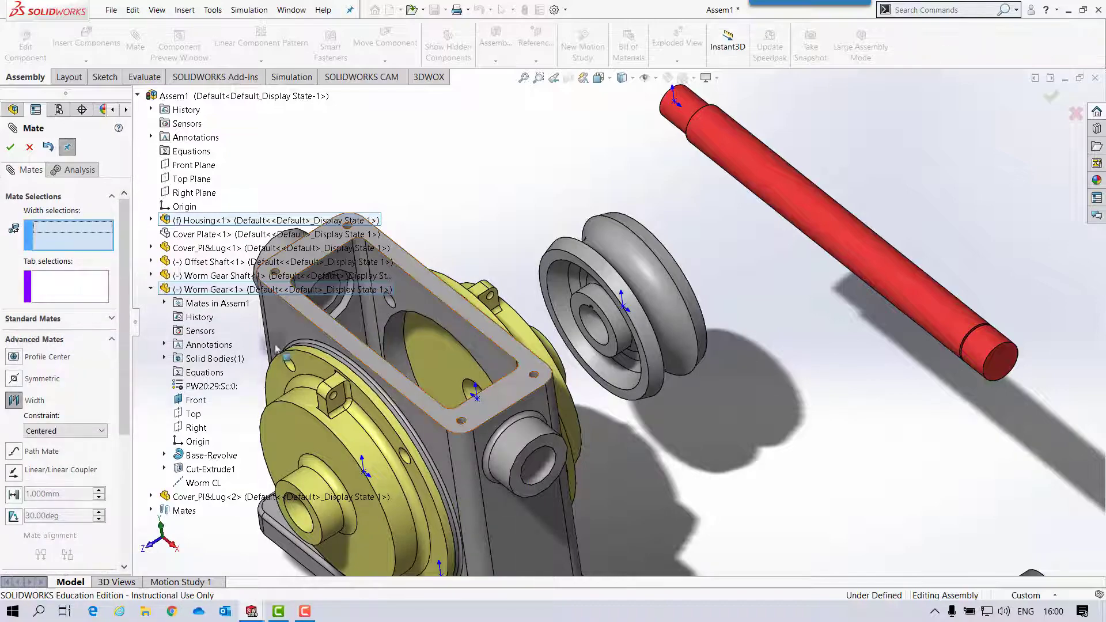
pyautogui.click(476, 352)
pyautogui.moveTo(476, 353); pyautogui.dragTo(430, 338, button='middle')
pyautogui.click(424, 338)
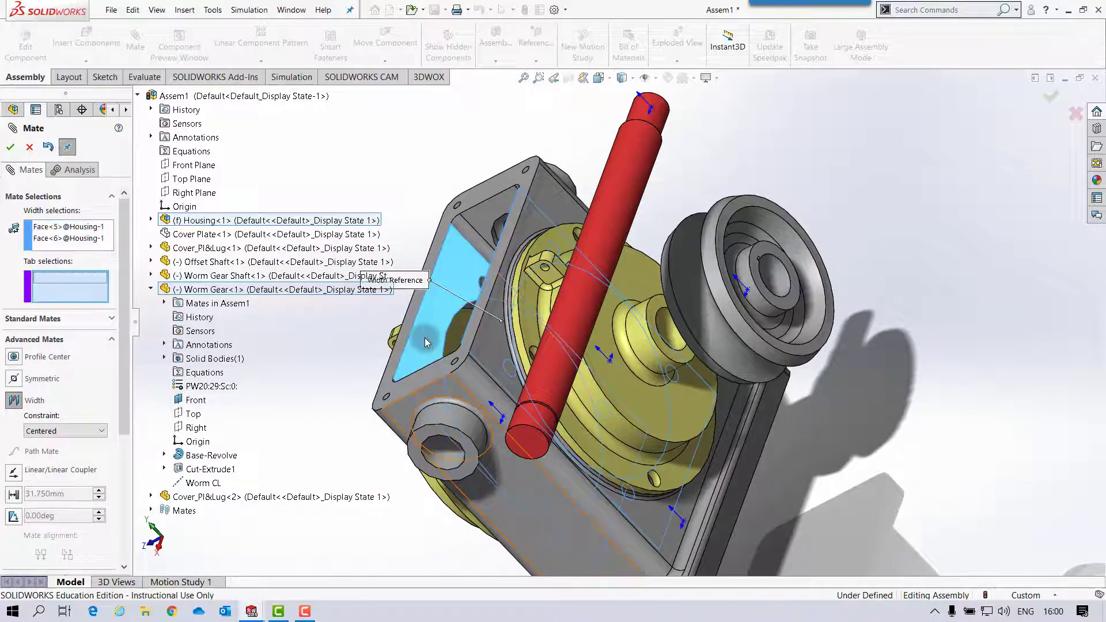
pyautogui.click(770, 258)
pyautogui.moveTo(771, 258); pyautogui.dragTo(771, 254, button='middle')
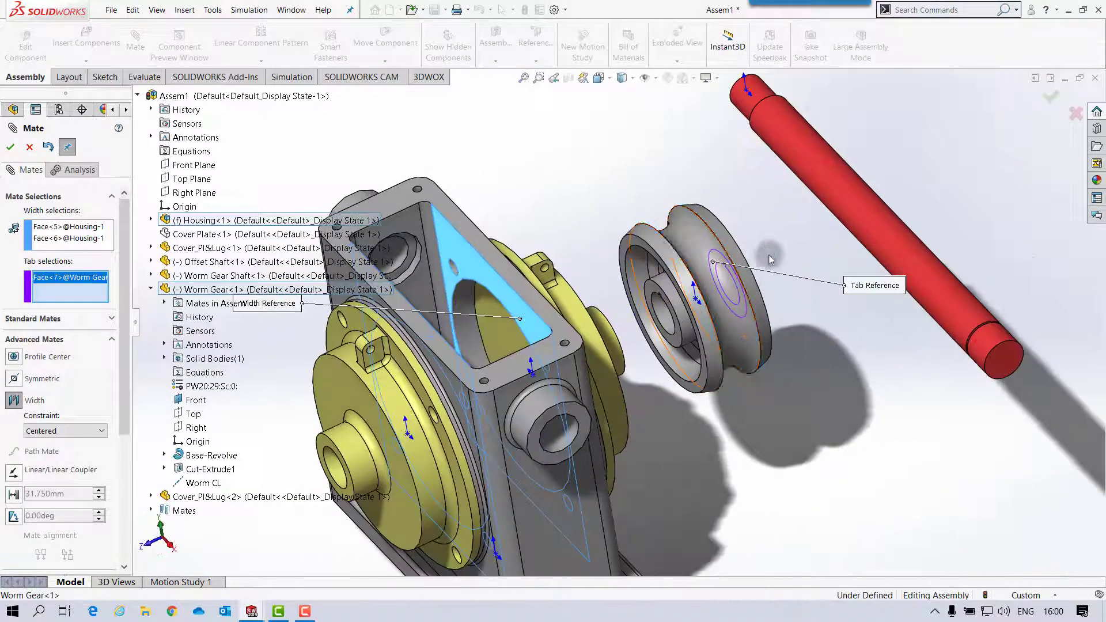
pyautogui.click(675, 319)
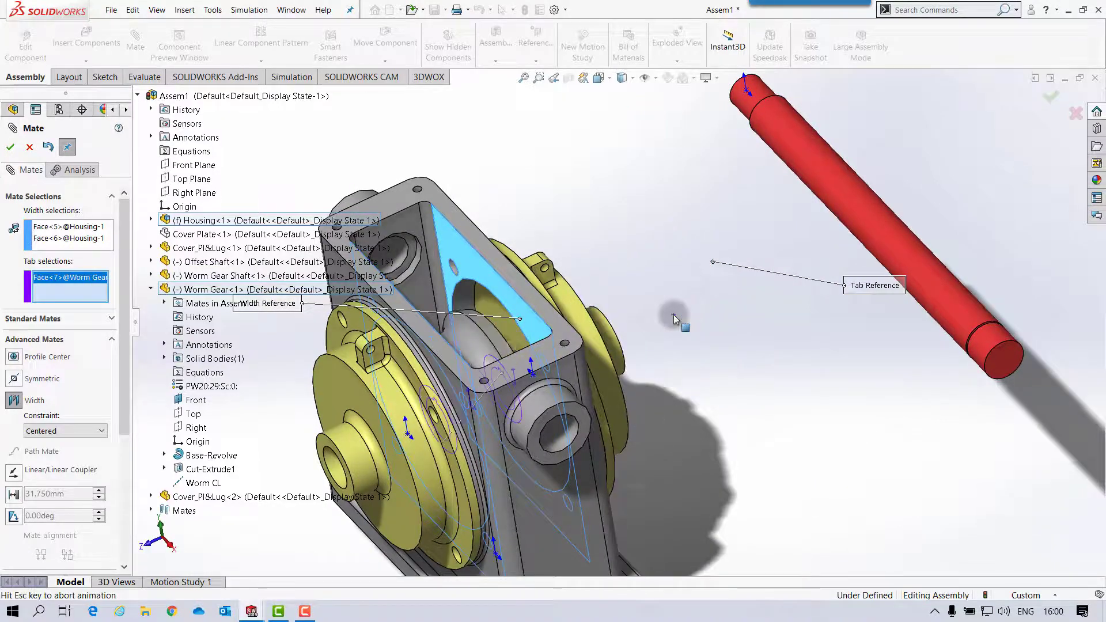
pyautogui.click(11, 149)
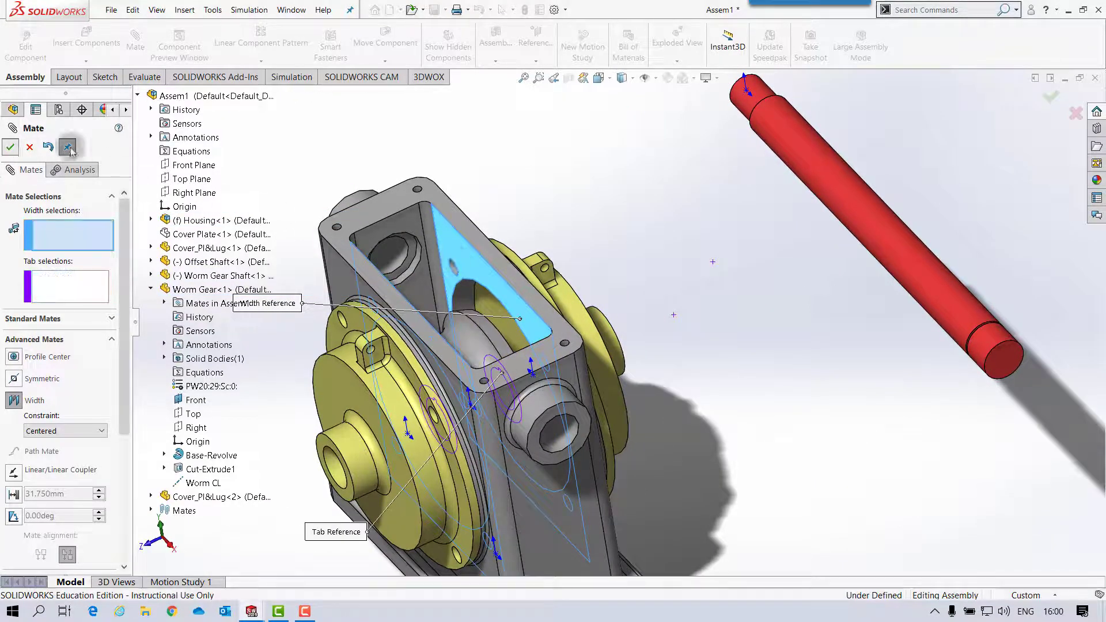
# Step: Add a concentric mate between the thick cylindrical section of the Worm Gear Shaft and the bore of the rear Cover_Pl&Lug
pyautogui.moveTo(437, 143); pyautogui.dragTo(437, 143, button='middle')
pyautogui.scroll(4, 436, 142)
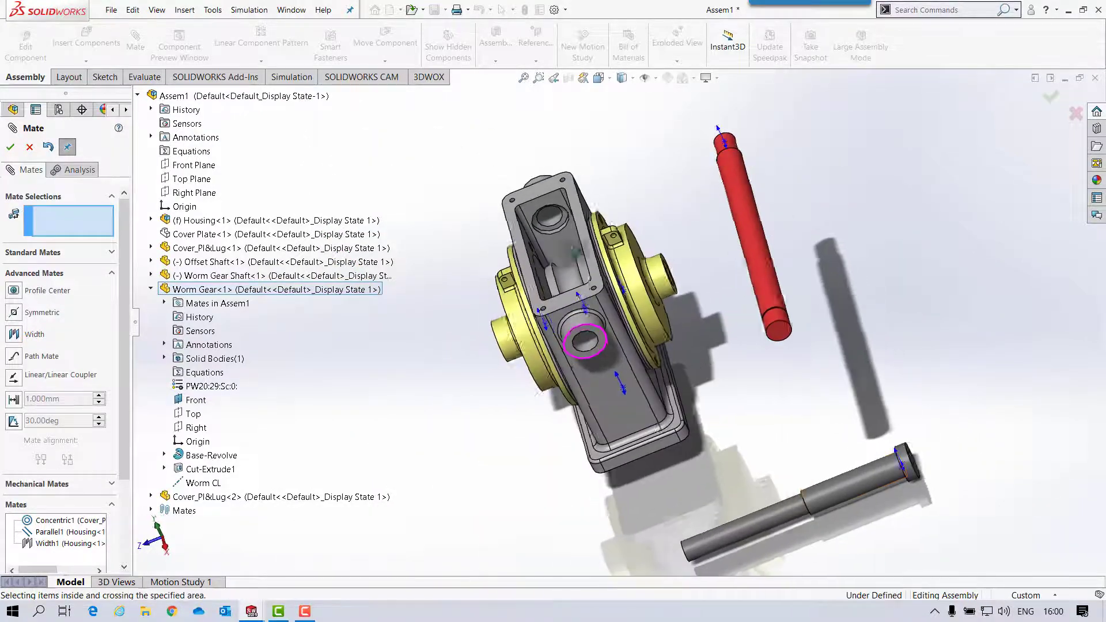
pyautogui.click(863, 491)
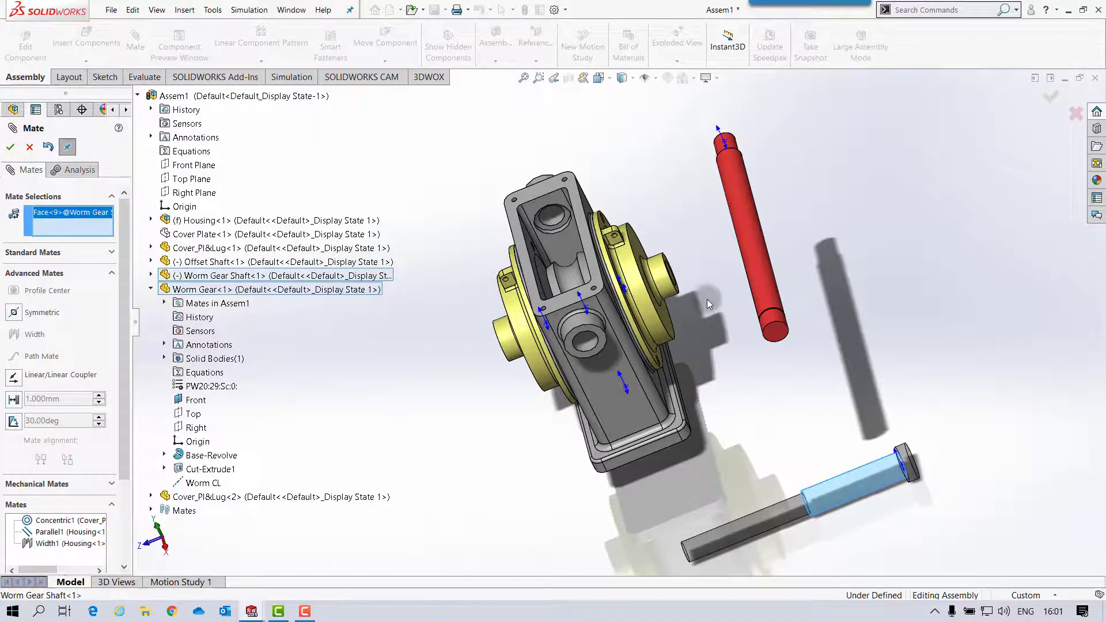
pyautogui.scroll(-5, 707, 299)
pyautogui.scroll(-4, 700, 299)
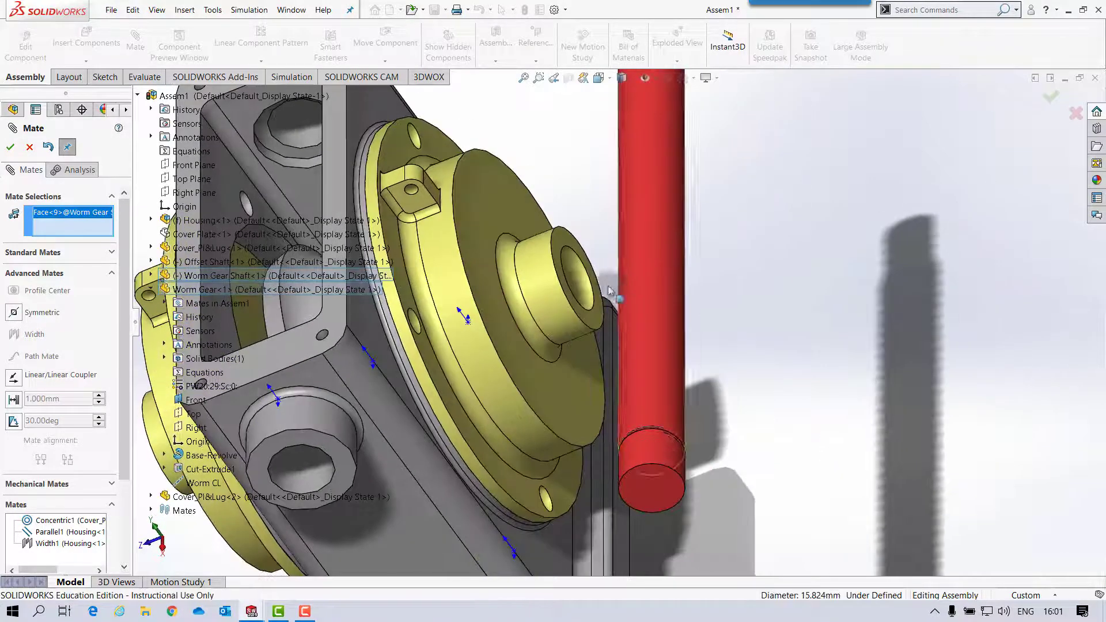
pyautogui.click(581, 286)
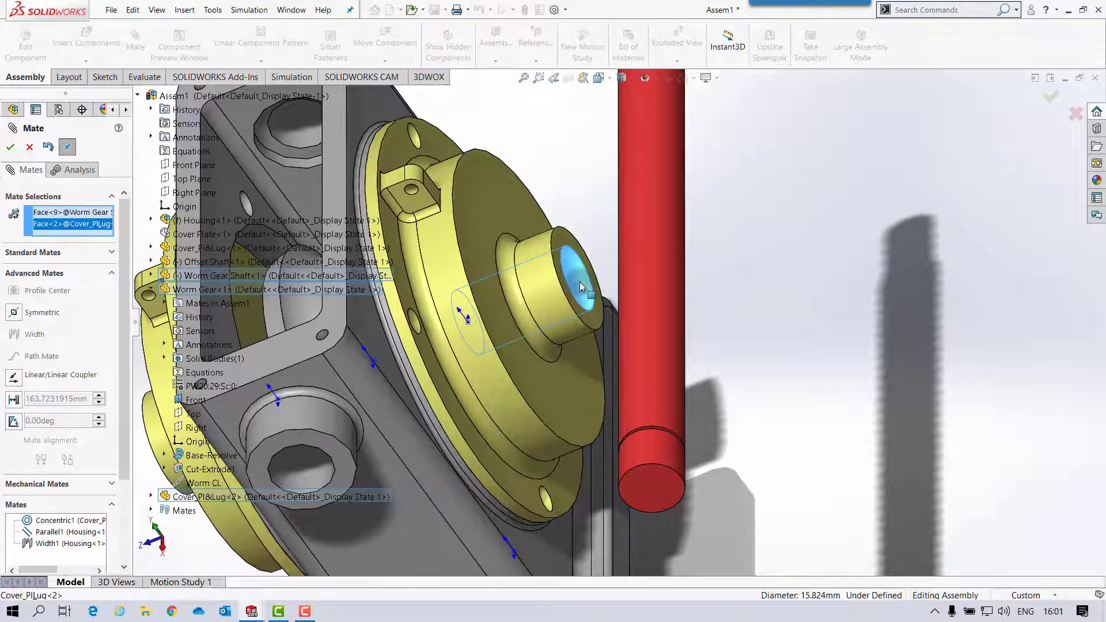
pyautogui.click(112, 257)
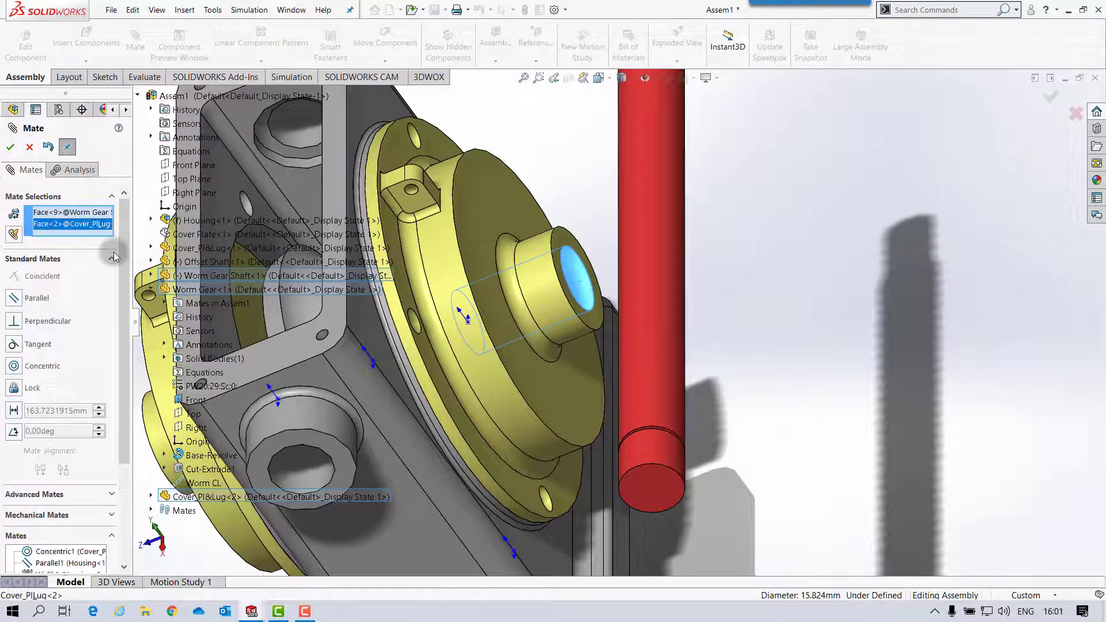
pyautogui.click(19, 370)
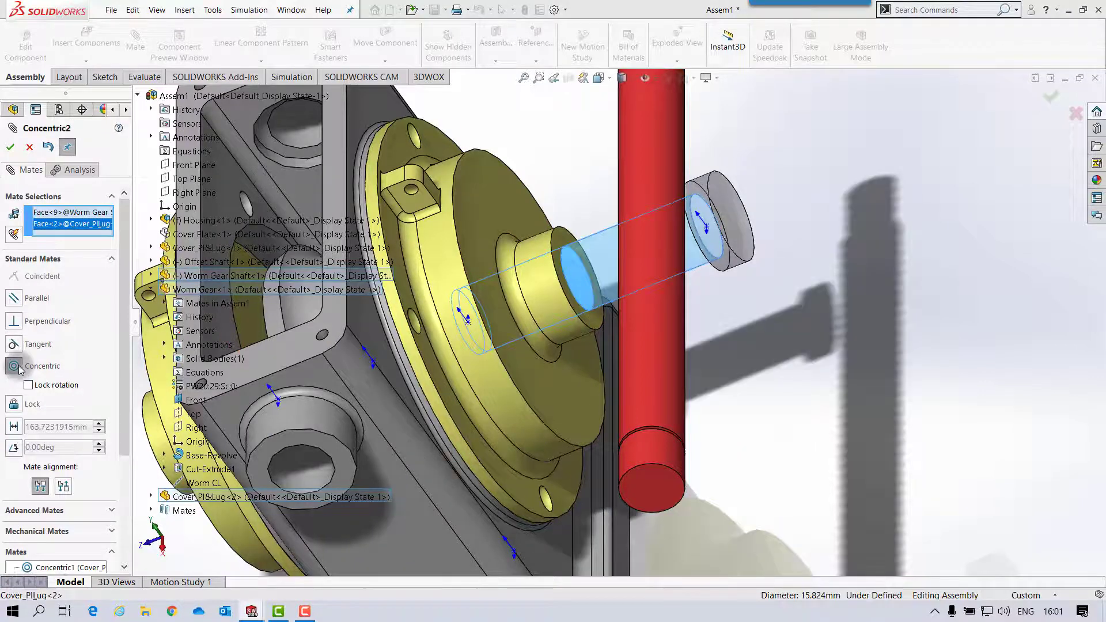
pyautogui.click(11, 148)
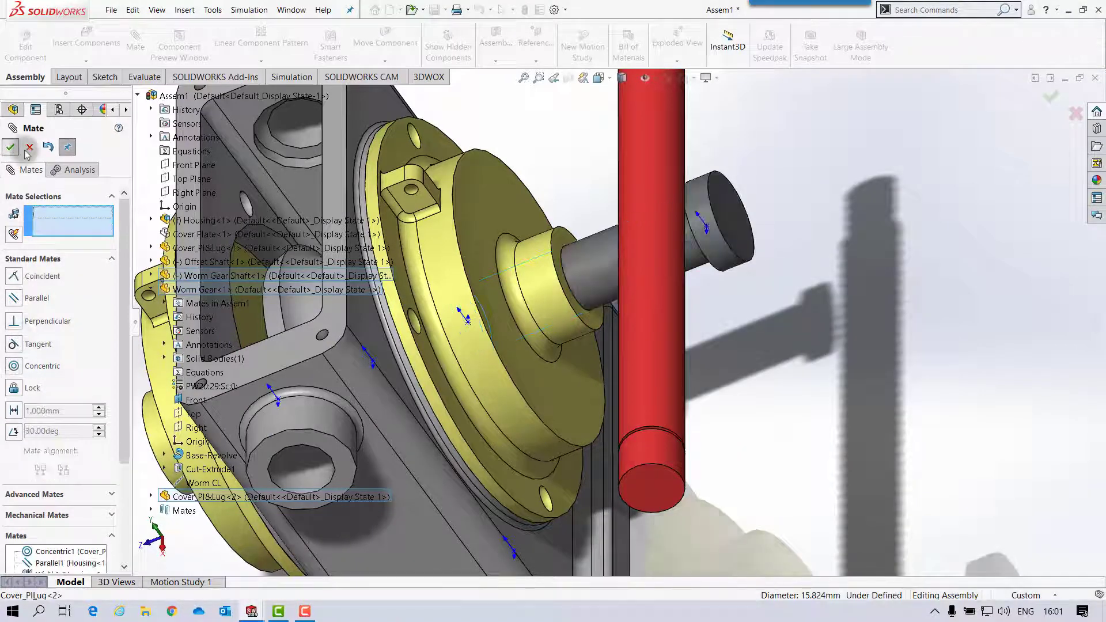
# Step: Add a coincident mate between the rear Cover_Pl&Lug's boss end face and the inner face of the Worm Gear Shaft's head
pyautogui.click(596, 312)
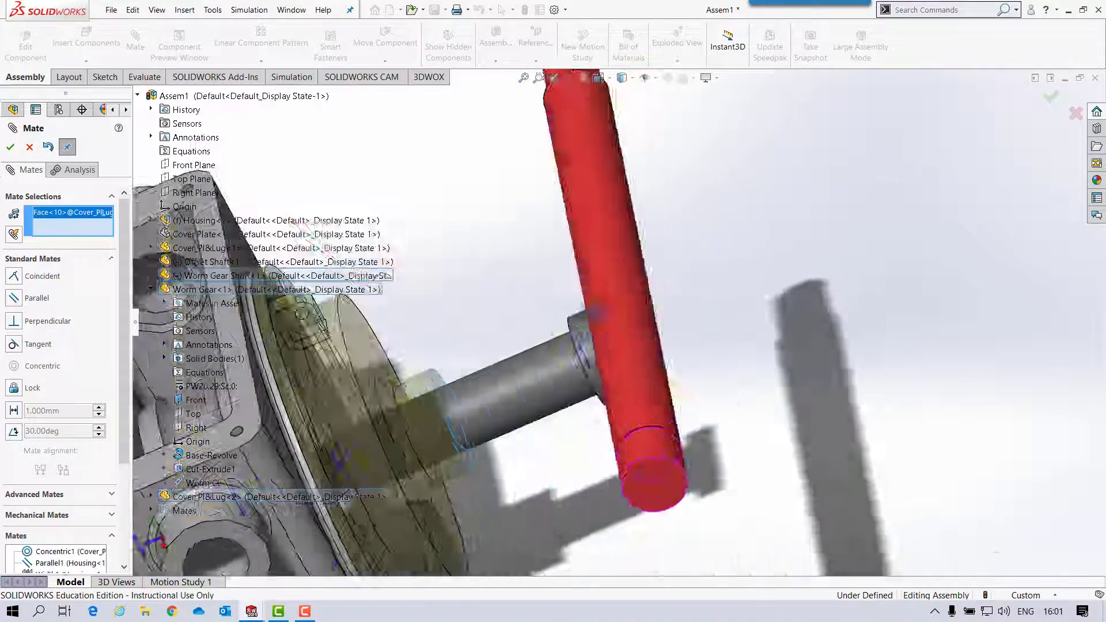
pyautogui.scroll(3, 596, 312)
pyautogui.scroll(-6, 590, 330)
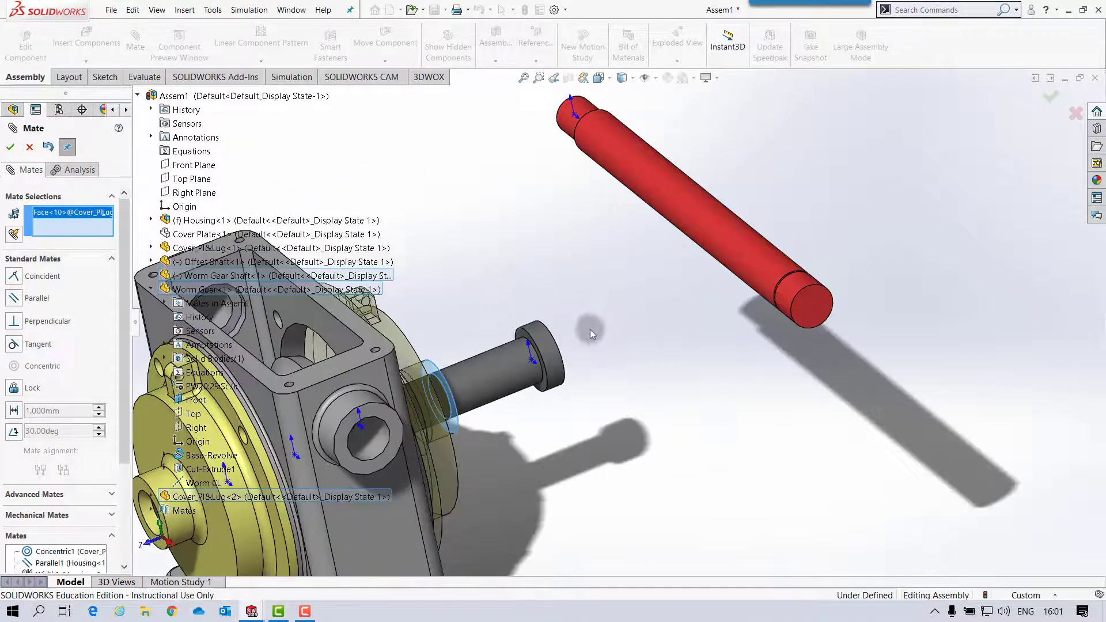
pyautogui.click(574, 380)
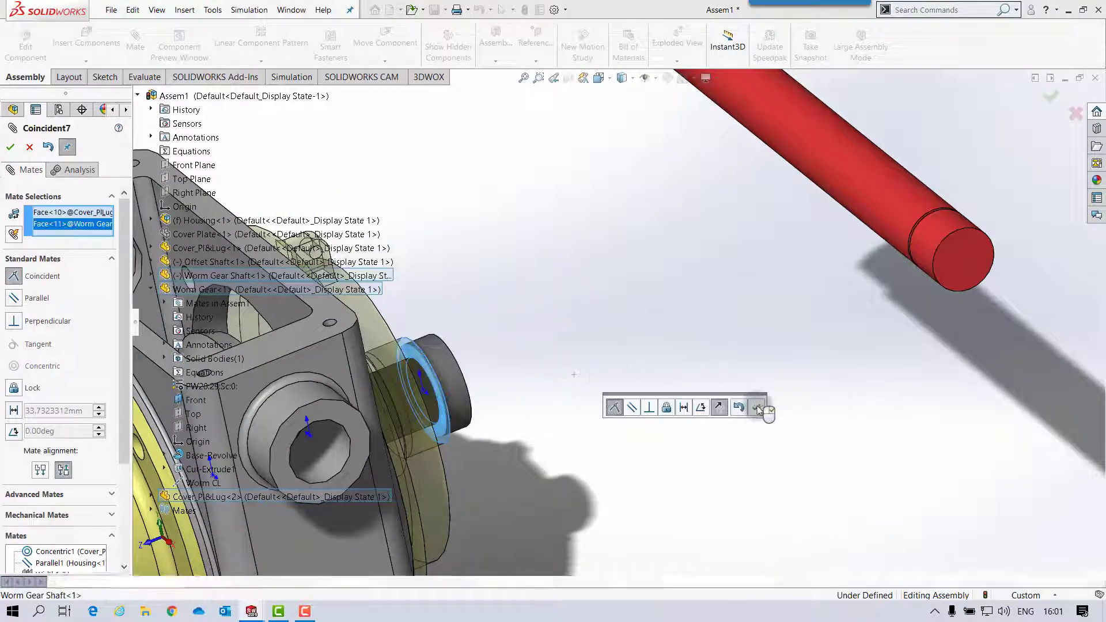
pyautogui.click(757, 407)
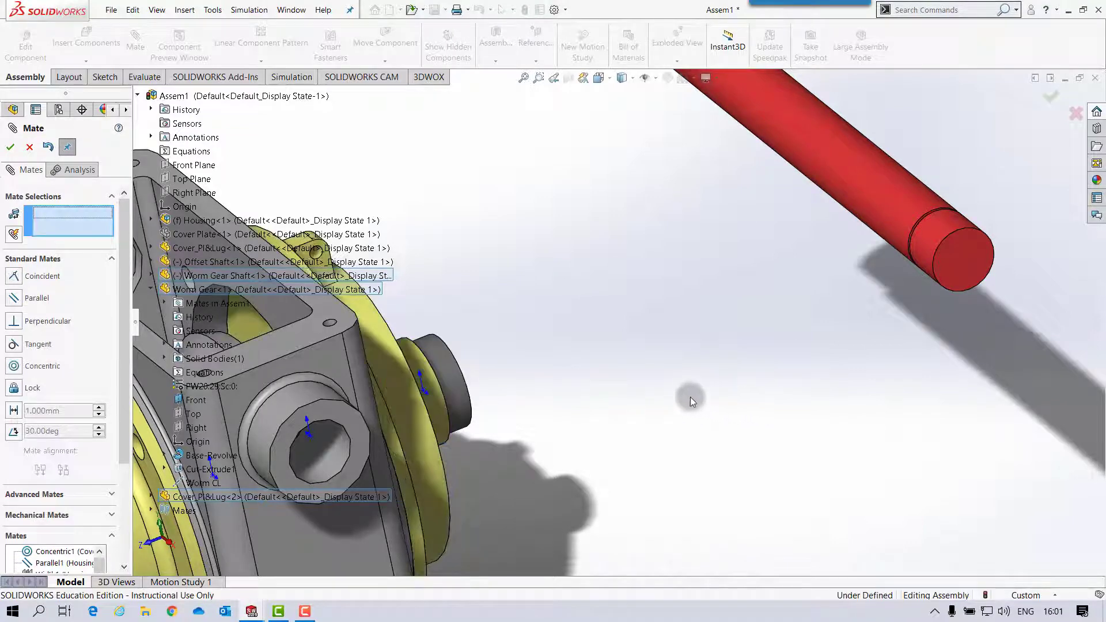
# Step: Add a concentric mate between the red Offset Shaft's main cylinder and the bore of the Housing's side boss
pyautogui.scroll(3, 603, 390)
pyautogui.scroll(2, 602, 385)
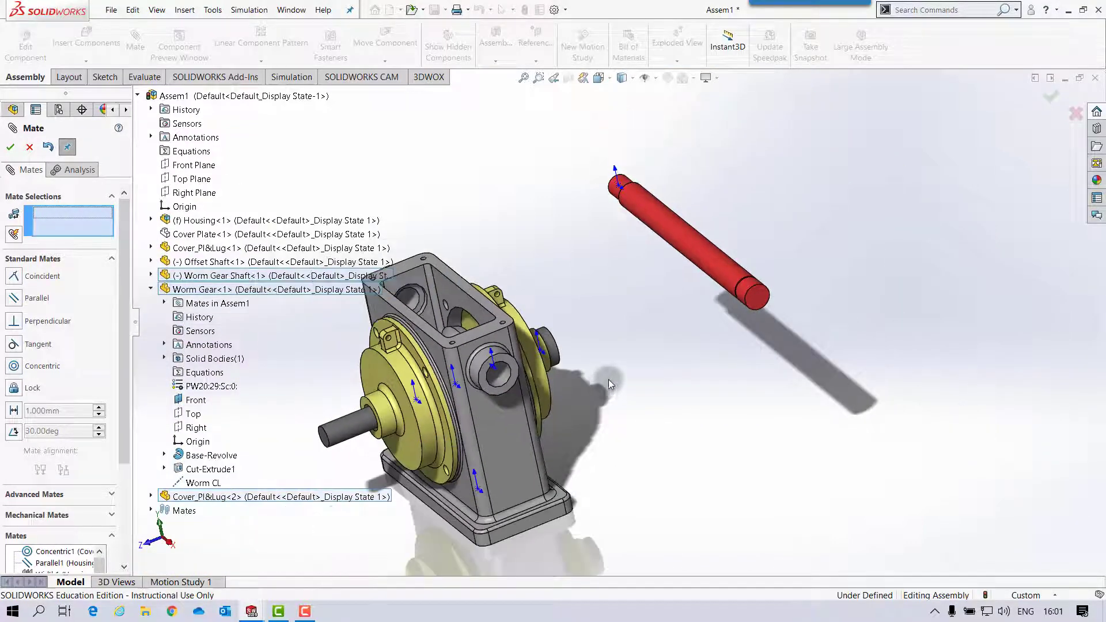
pyautogui.click(714, 264)
pyautogui.scroll(-5, 620, 311)
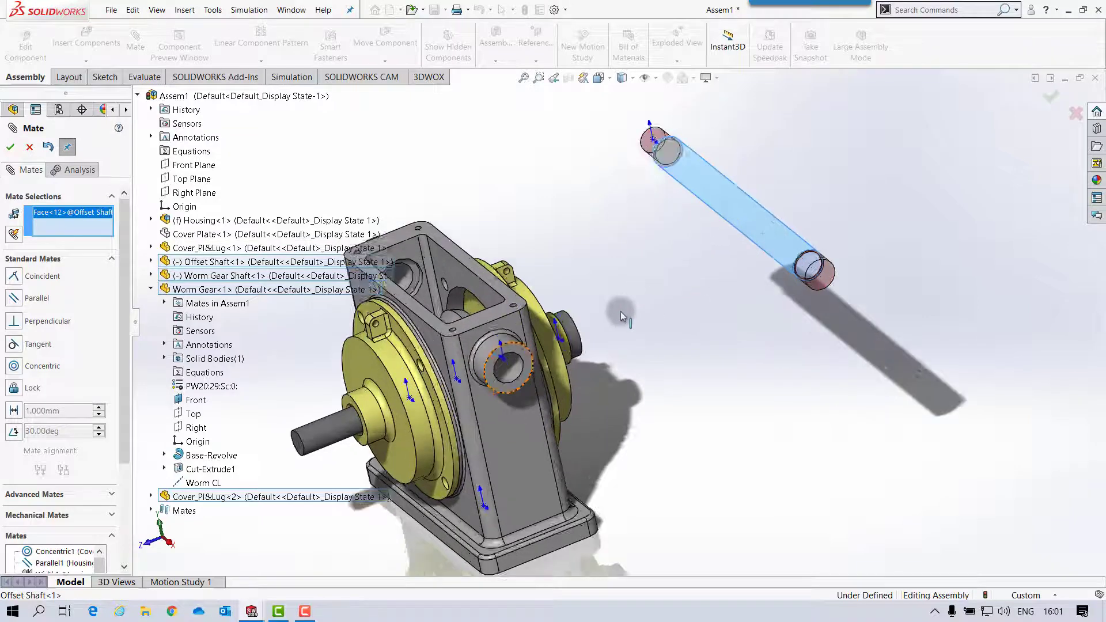
pyautogui.click(567, 343)
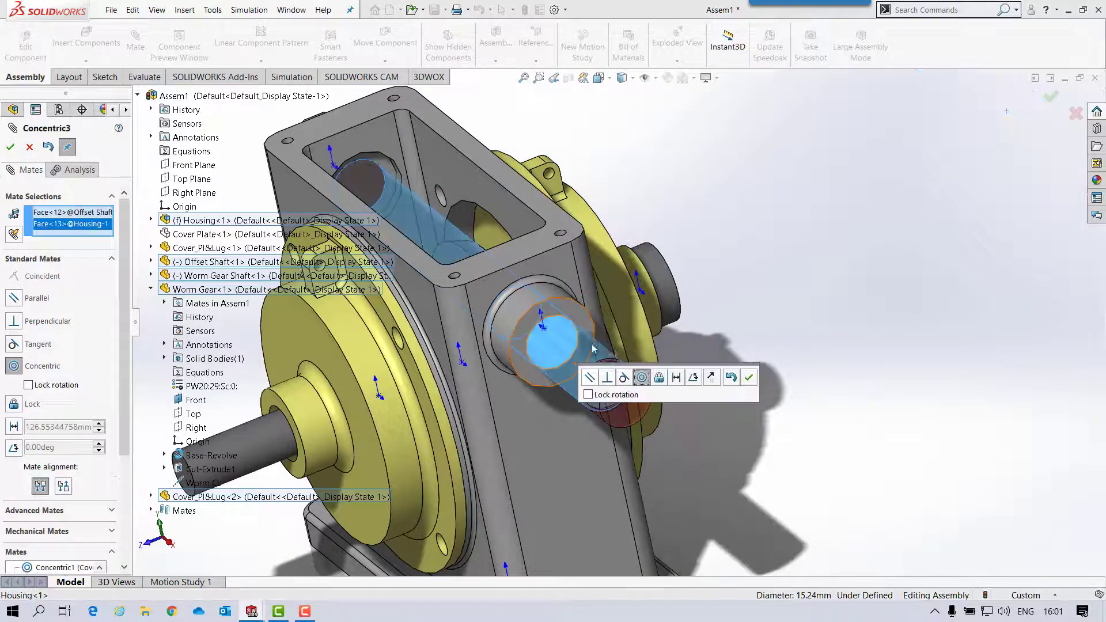
pyautogui.click(749, 378)
# Step: Add a coincident mate between the groove face near the Offset Shaft's end and the Housing boss's end face, and finish mating in trimetric view
pyautogui.scroll(-4, 746, 380)
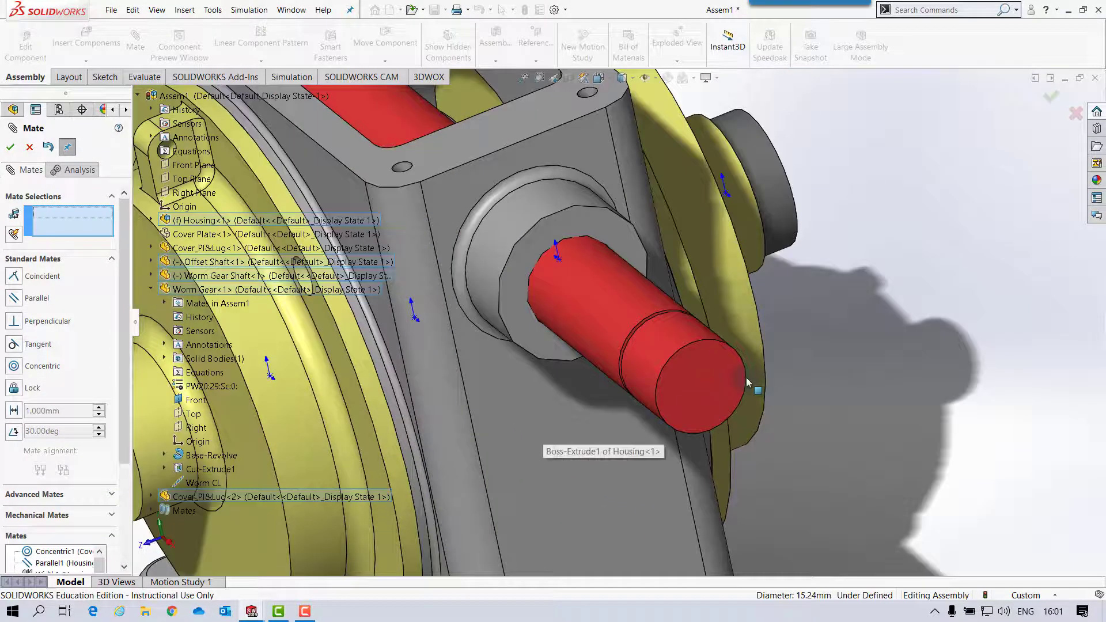
pyautogui.scroll(-5, 746, 378)
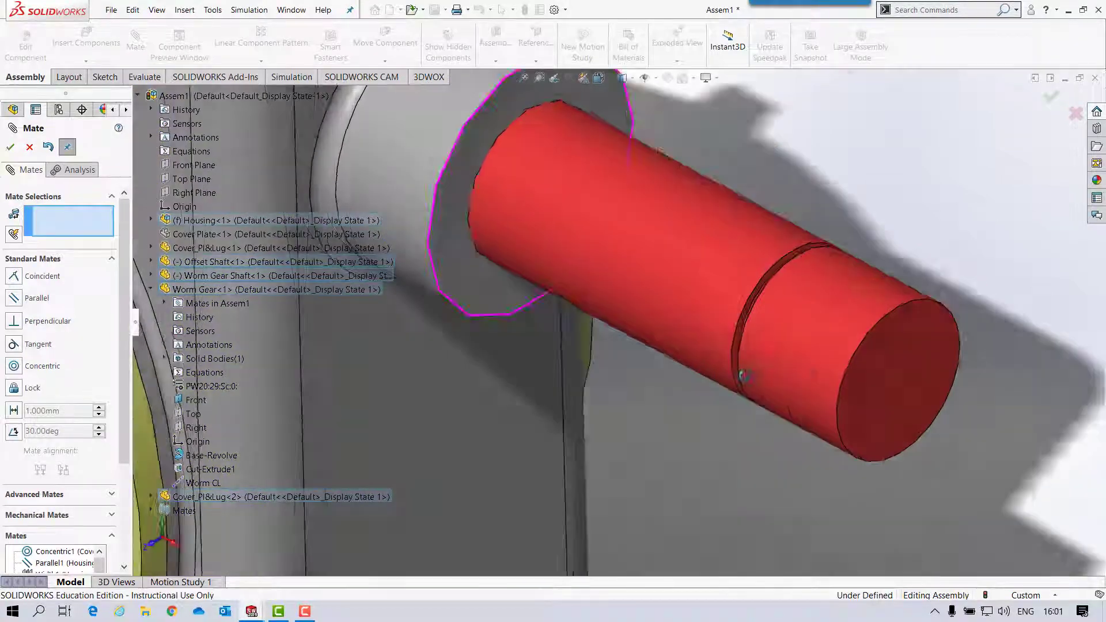
pyautogui.moveTo(745, 377); pyautogui.dragTo(694, 338, button='middle')
pyautogui.scroll(-2, 669, 321)
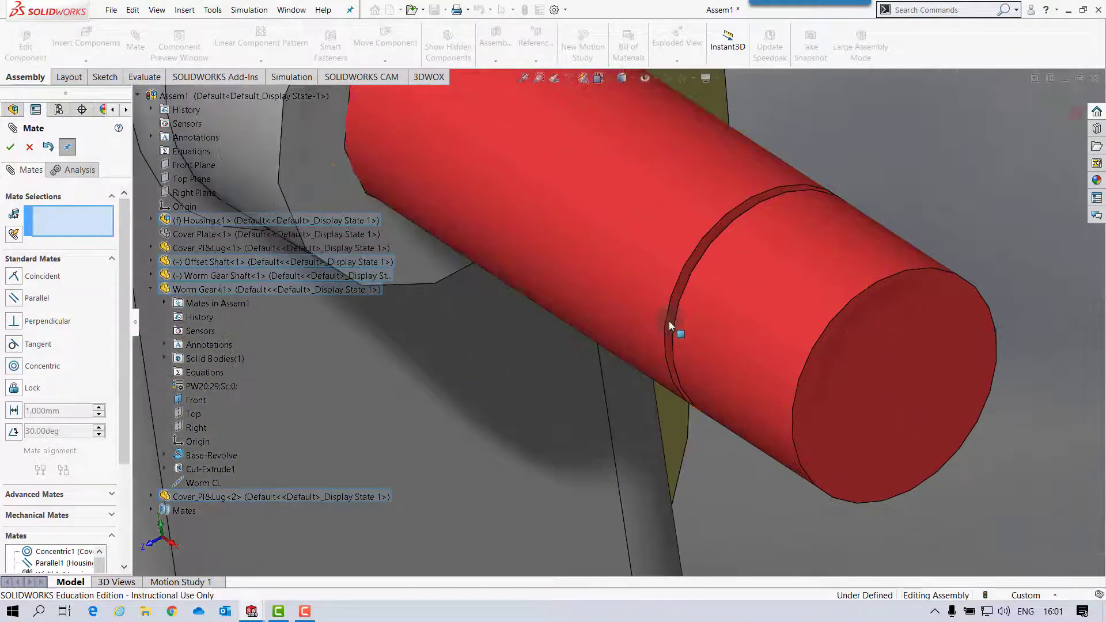
pyautogui.click(669, 321)
pyautogui.scroll(3, 597, 293)
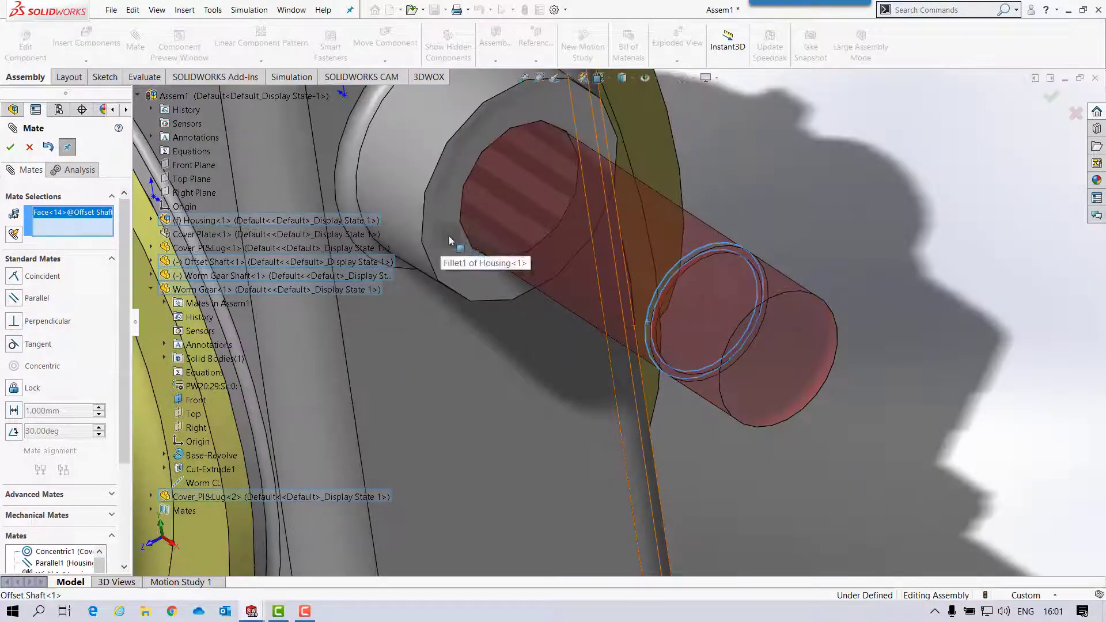
pyautogui.click(445, 235)
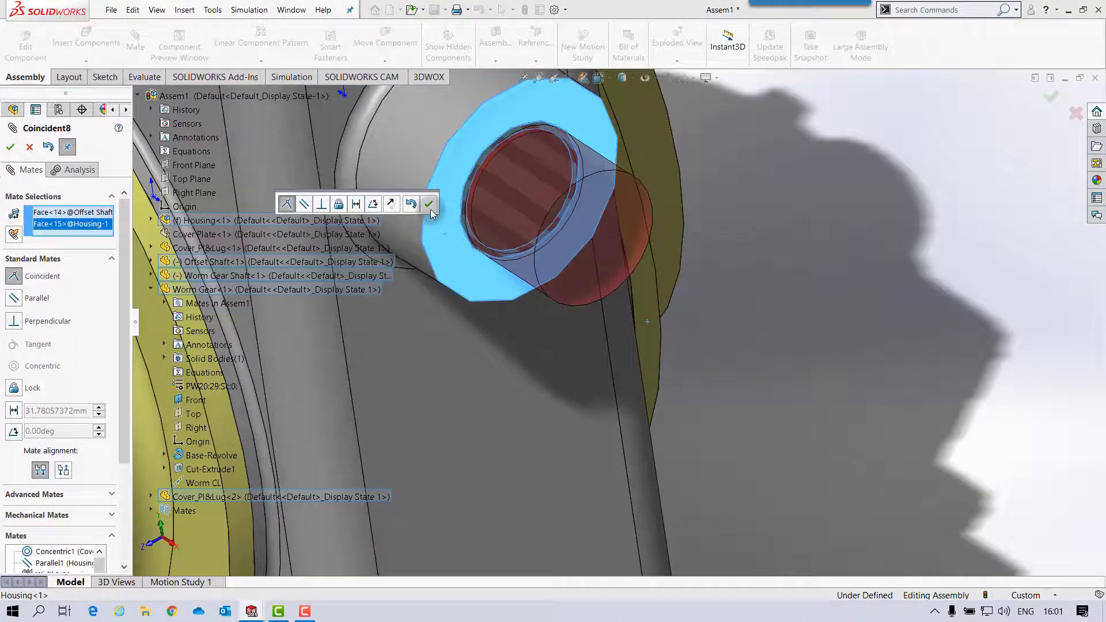
pyautogui.click(425, 203)
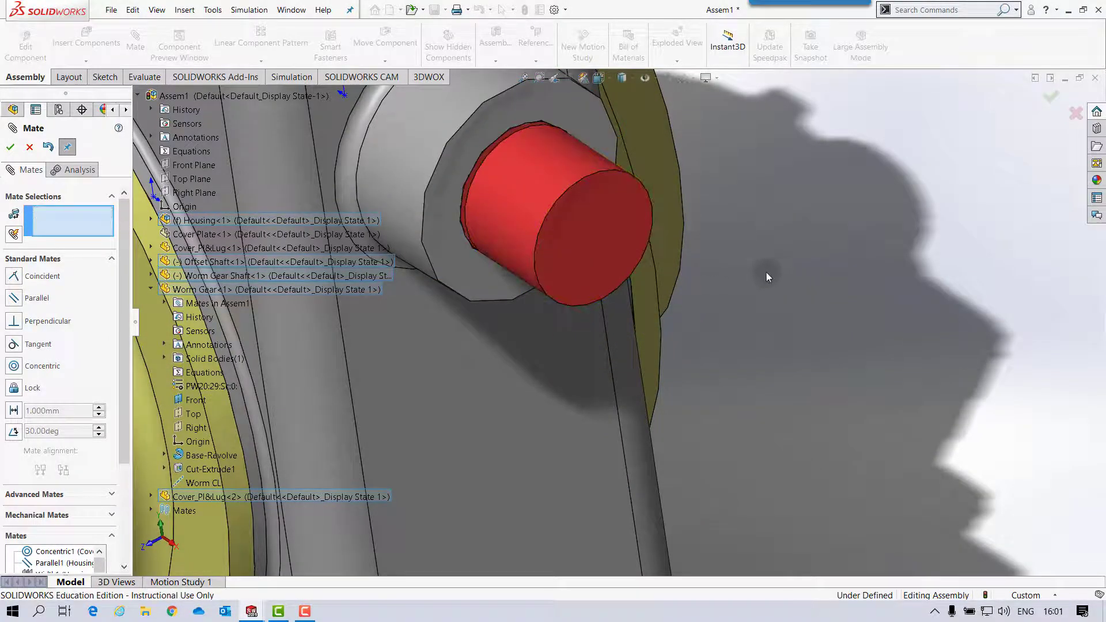
pyautogui.hotkey('ctrl', '7')
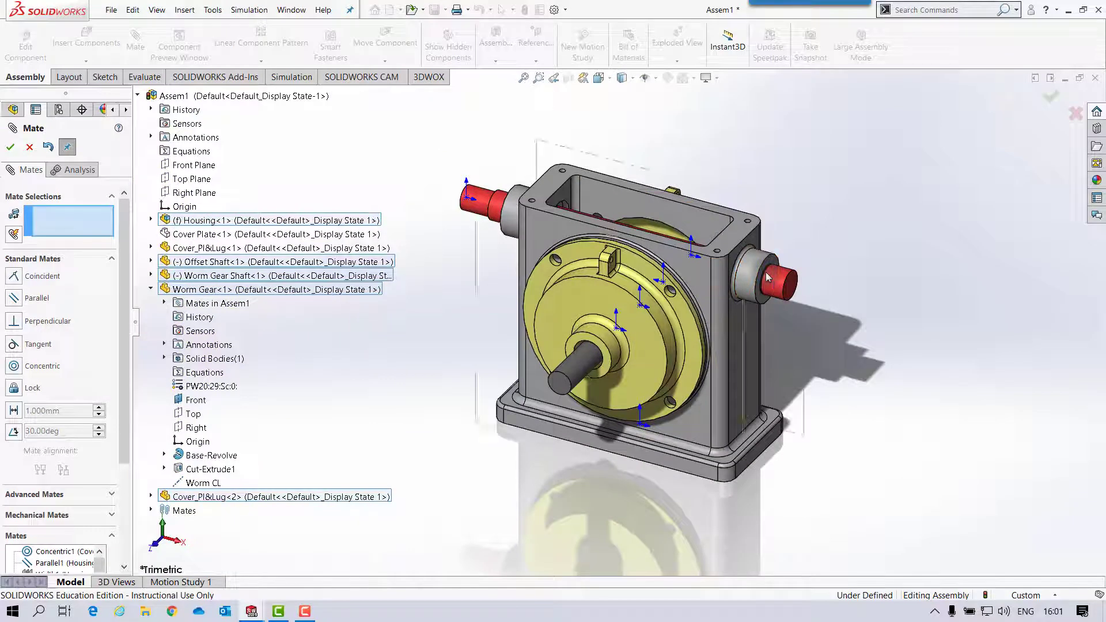
pyautogui.click(11, 147)
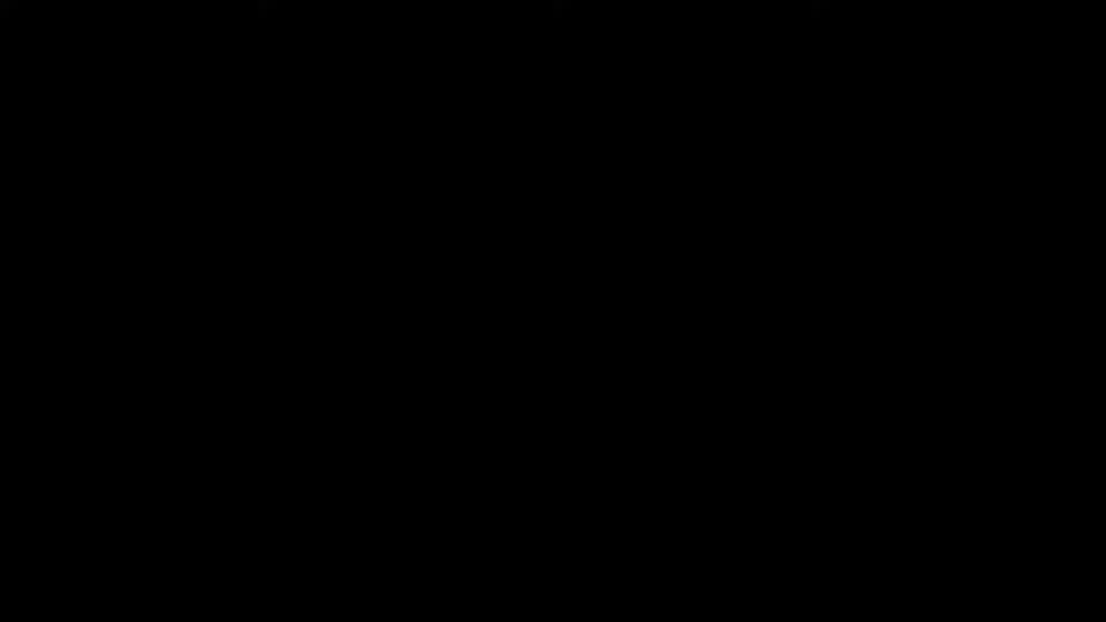